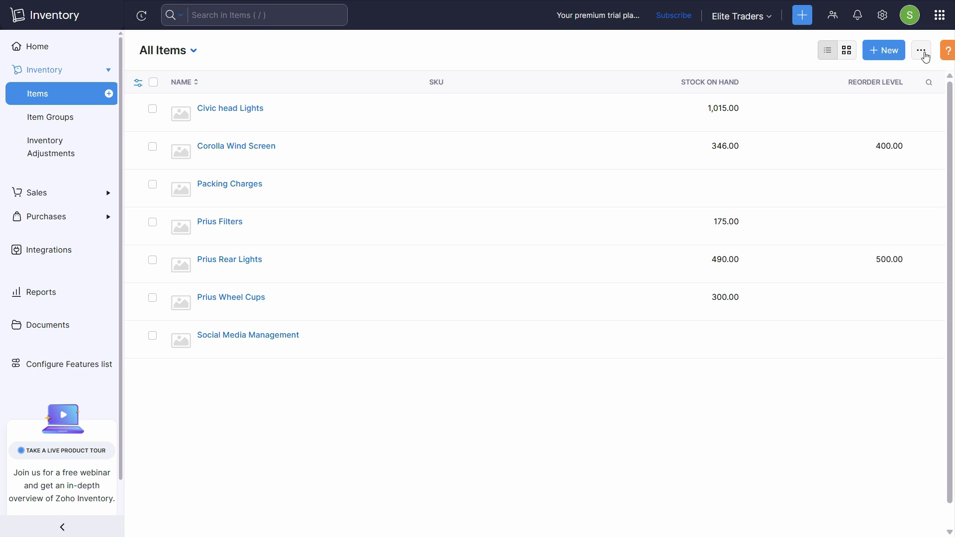
- Examine the general item preferences, including duplicate names, price lists, composite items and inventory tracking, and return to the items list
{"action": "left_click", "coordinate": [921, 50]}
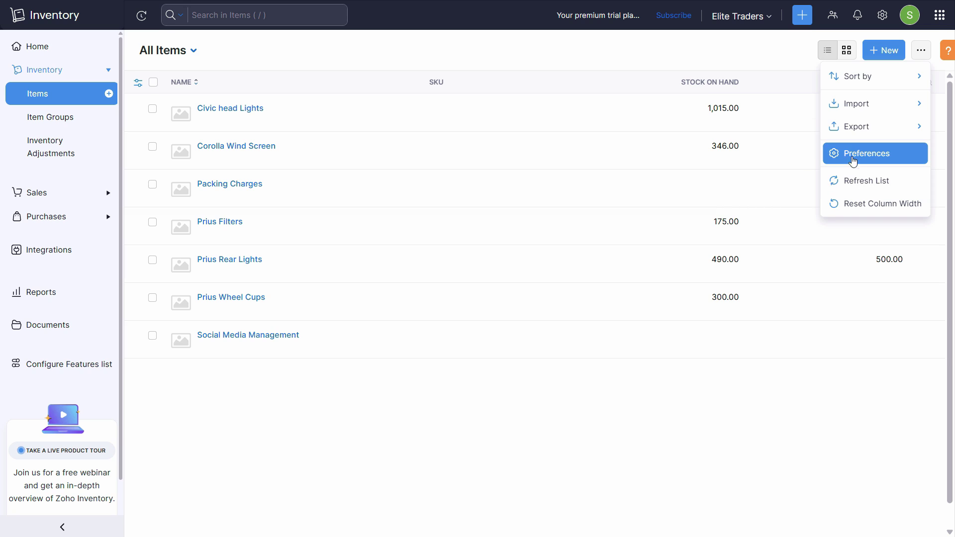
{"action": "left_click", "coordinate": [855, 155]}
{"action": "scroll", "coordinate": [378, 378], "scroll_direction": "down", "scroll_amount": 10}
{"action": "scroll", "coordinate": [398, 338], "scroll_direction": "up", "scroll_amount": 4}
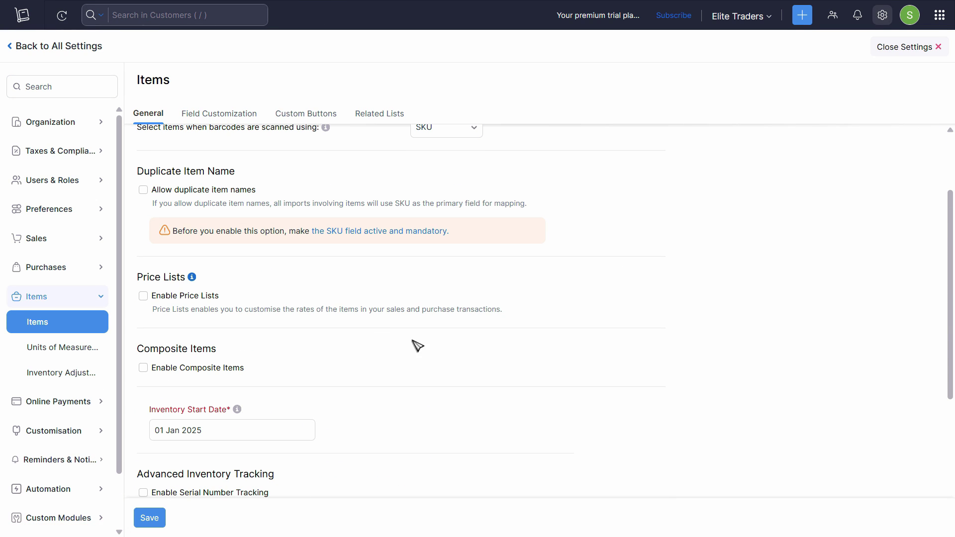
{"action": "scroll", "coordinate": [388, 323], "scroll_direction": "down", "scroll_amount": 3}
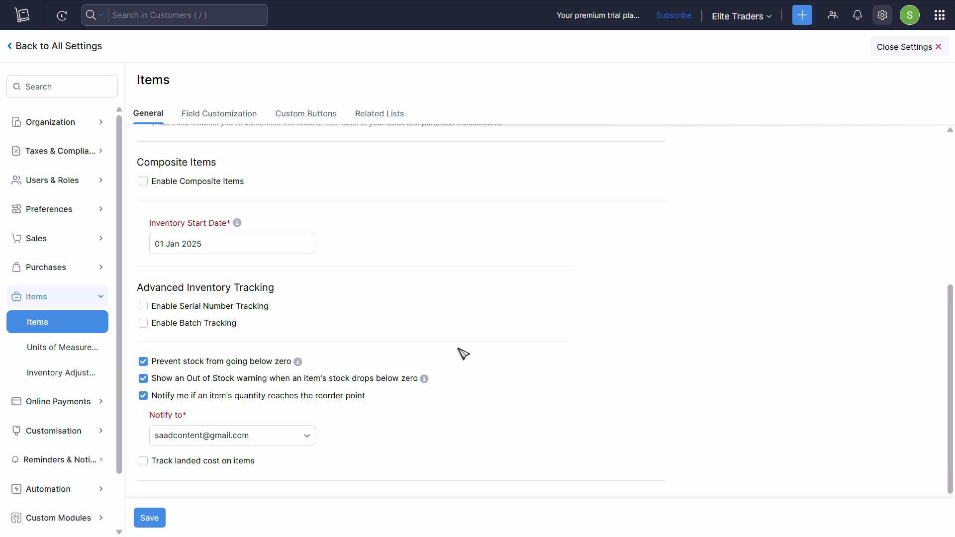
{"action": "scroll", "coordinate": [449, 343], "scroll_direction": "up", "scroll_amount": 1}
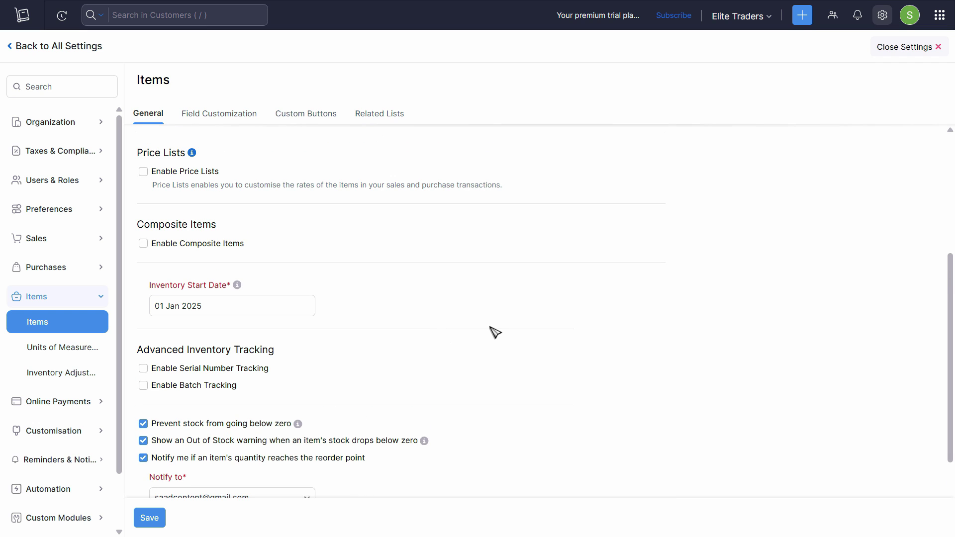
{"action": "scroll", "coordinate": [495, 332], "scroll_direction": "up", "scroll_amount": 4}
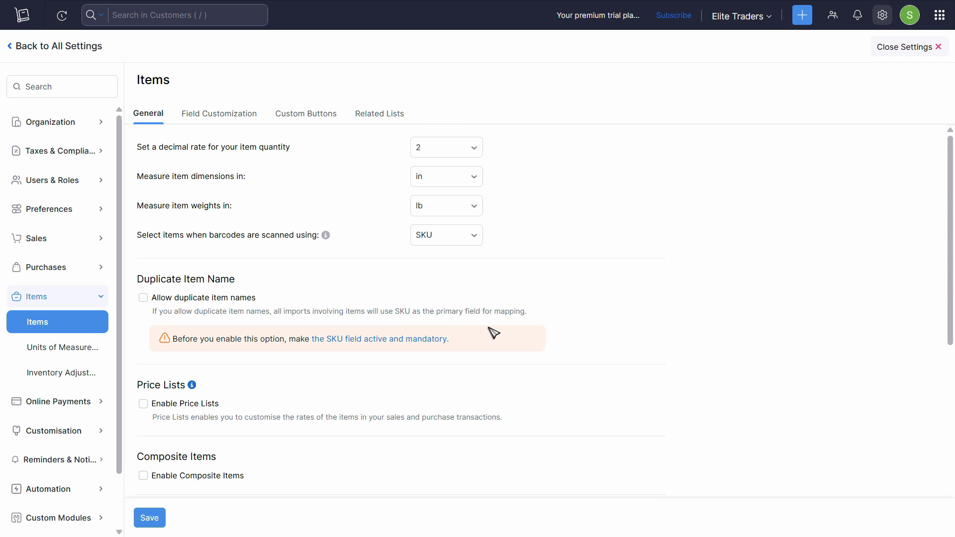
{"action": "left_click", "coordinate": [905, 48]}
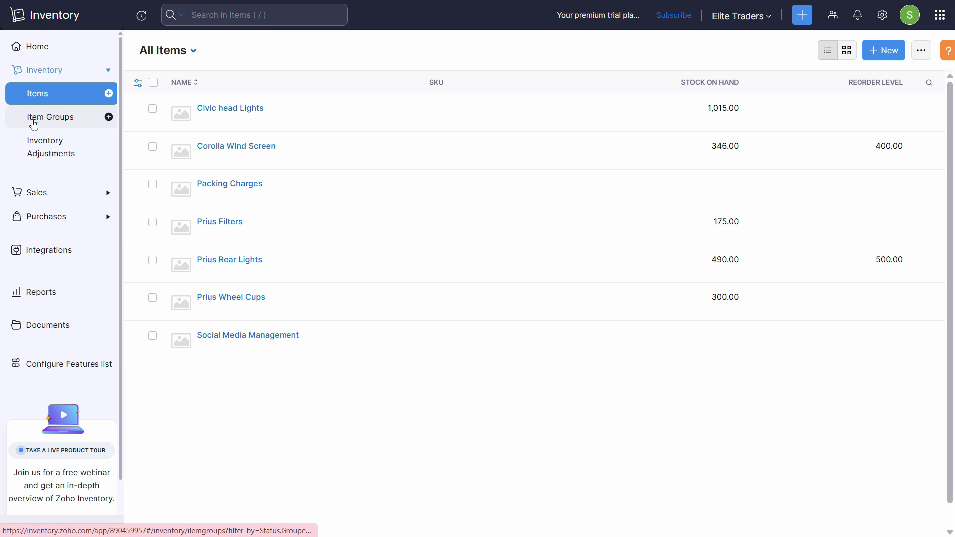
- Start a new item group for goods and name it T-Shirts
{"action": "left_click", "coordinate": [34, 124]}
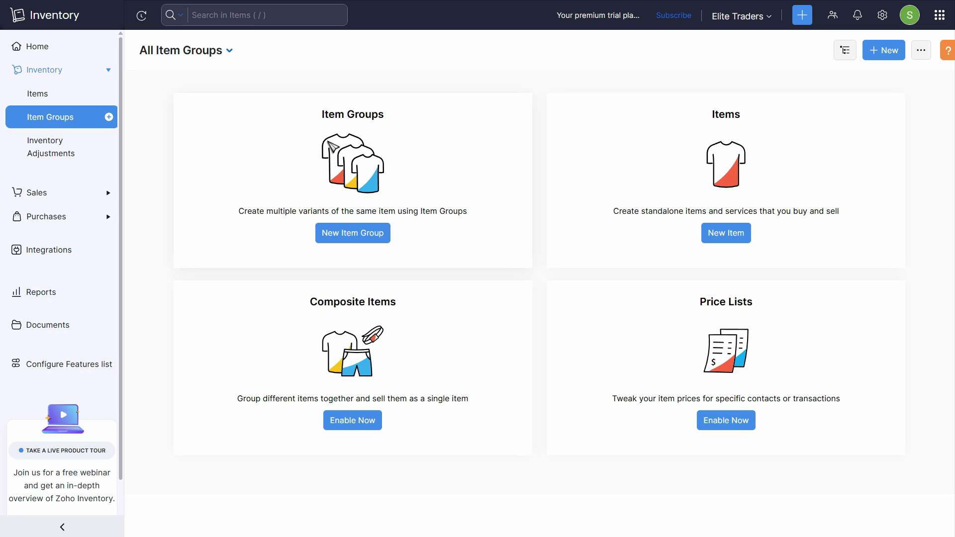
{"action": "left_click", "coordinate": [343, 244]}
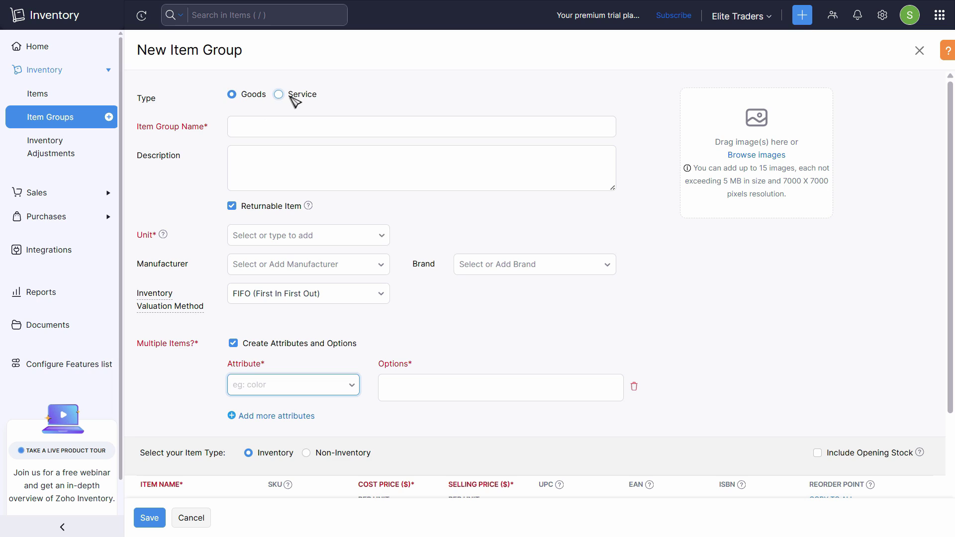
{"action": "left_click", "coordinate": [311, 127]}
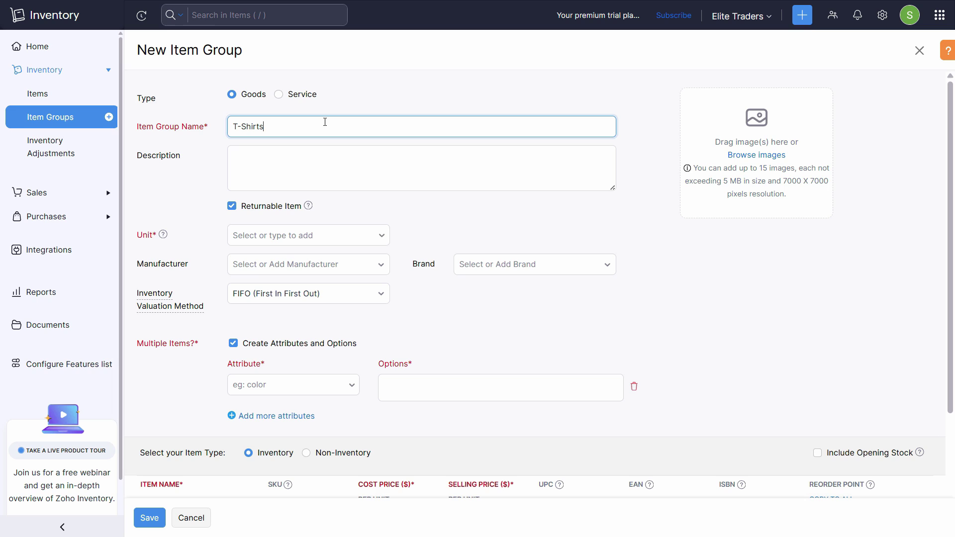
{"action": "type", "text": "T-Shirts"}
- Copy the item group name T-Shirts into the group's description
{"action": "left_click", "coordinate": [348, 164]}
{"action": "key", "text": "shift+Tab"}
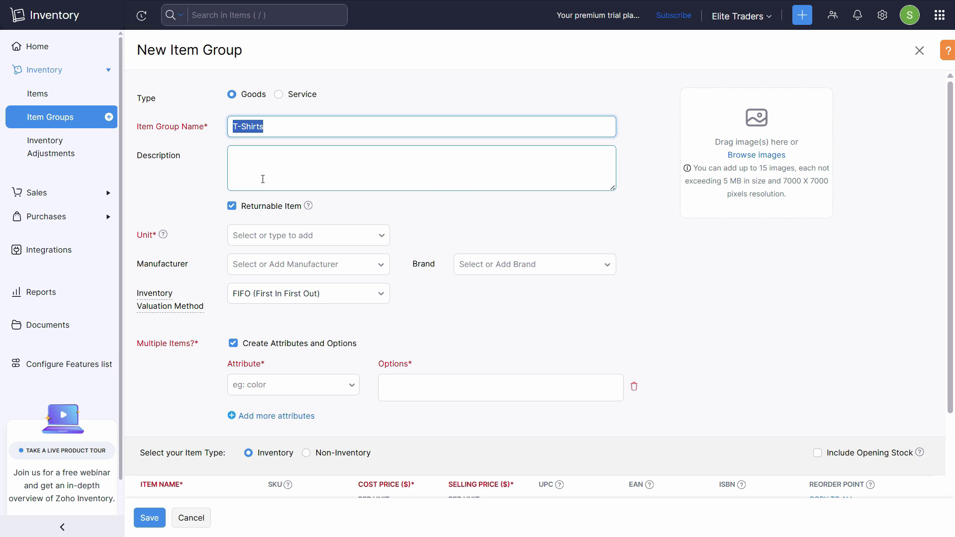
{"action": "left_click", "coordinate": [262, 179]}
{"action": "key", "text": "shift+Tab"}
{"action": "key", "text": "ctrl+c"}
{"action": "left_click", "coordinate": [231, 159]}
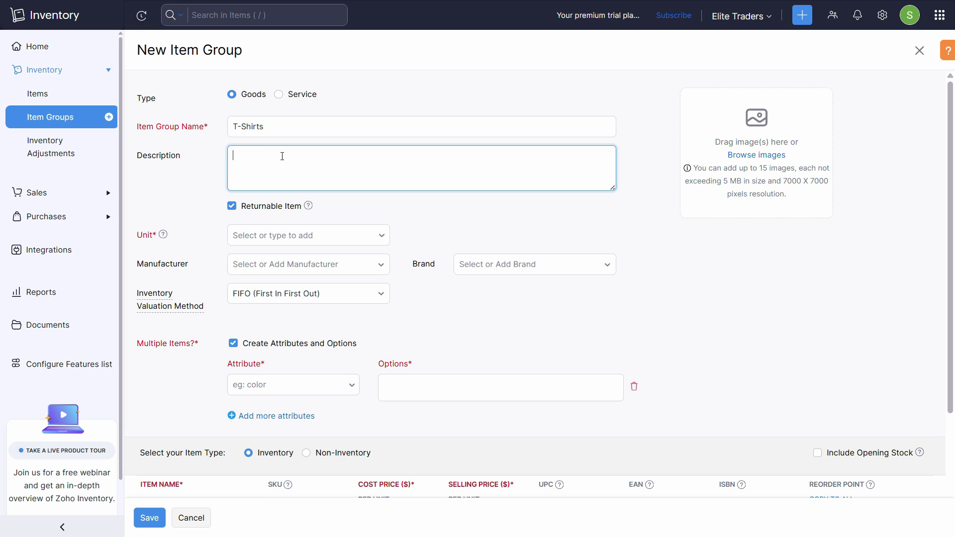
{"action": "key", "text": "ctrl+v"}
{"action": "scroll", "coordinate": [259, 188], "scroll_direction": "down", "scroll_amount": 3}
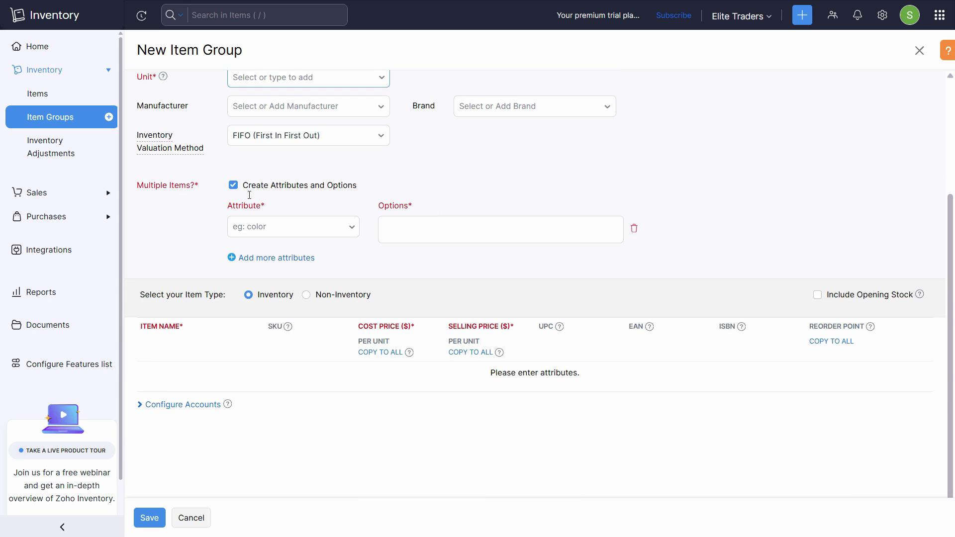
{"action": "scroll", "coordinate": [249, 195], "scroll_direction": "up", "scroll_amount": 3}
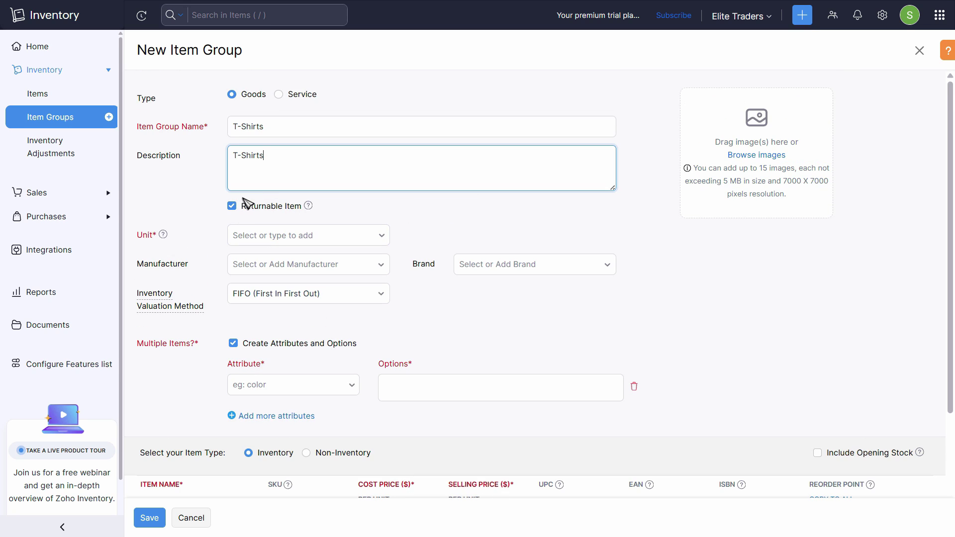
- Set the item group's unit to pcs
{"action": "mouse_move", "coordinate": [308, 206]}
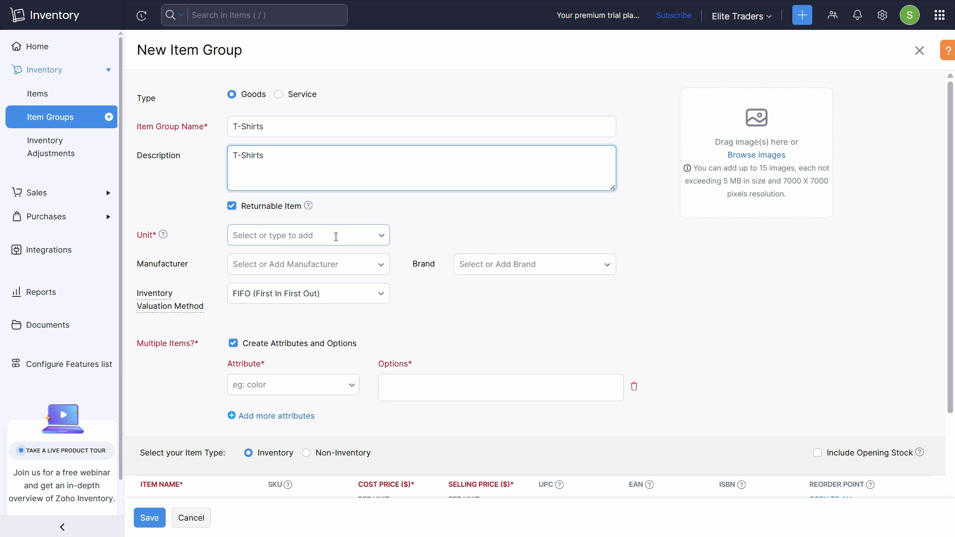
{"action": "left_click", "coordinate": [334, 236]}
{"action": "scroll", "coordinate": [308, 319], "scroll_direction": "down", "scroll_amount": 2}
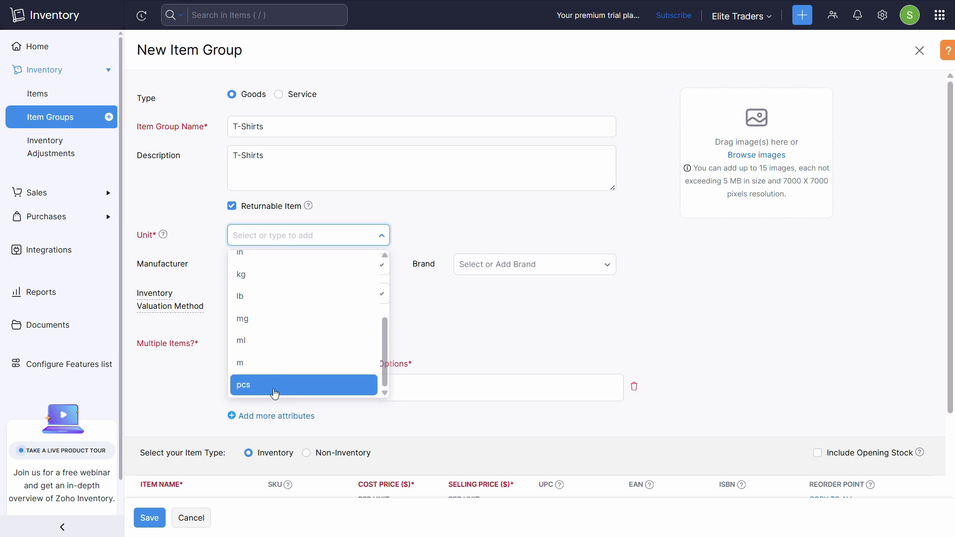
{"action": "left_click", "coordinate": [276, 388]}
{"action": "scroll", "coordinate": [462, 258], "scroll_direction": "down", "scroll_amount": 1}
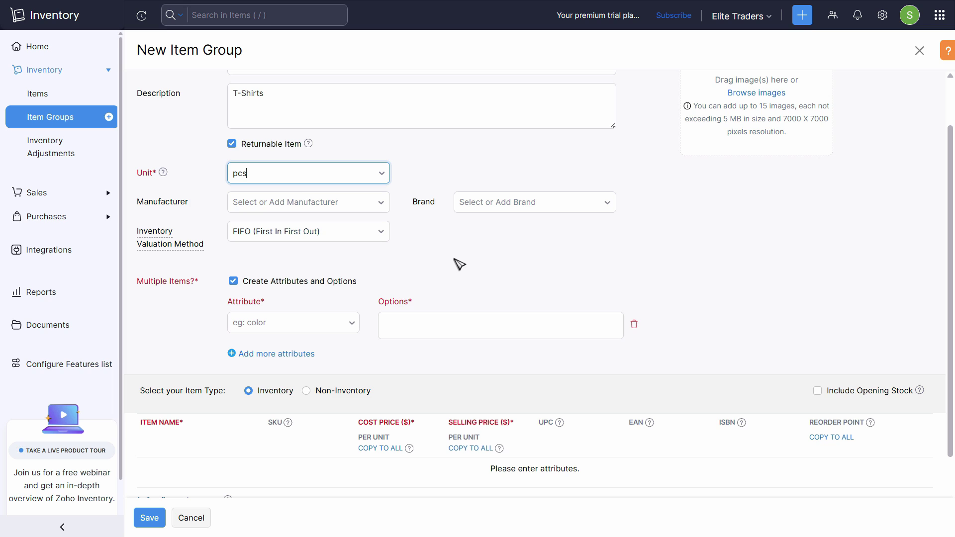
{"action": "scroll", "coordinate": [426, 266], "scroll_direction": "down", "scroll_amount": 2}
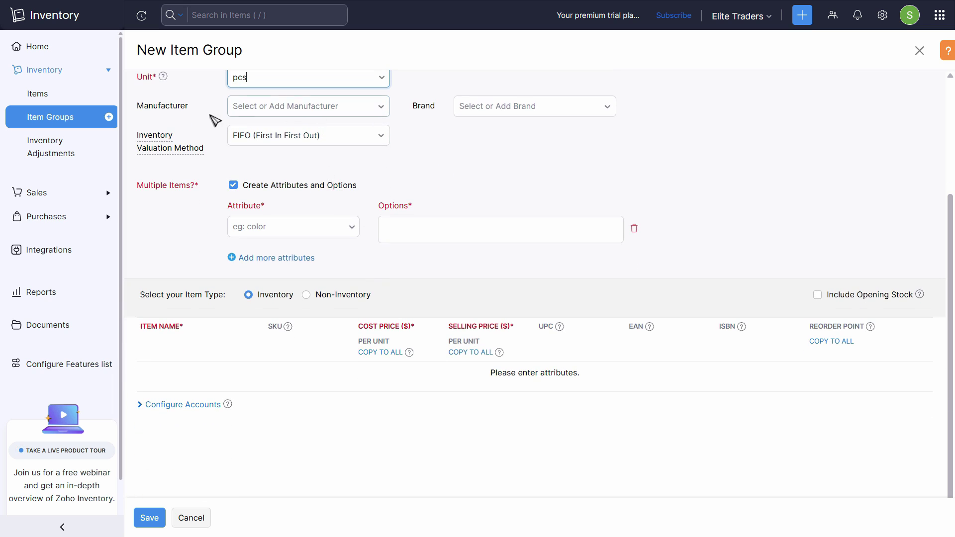
- Check the manufacturer and brand choices, and set the inventory valuation method to WAC (Weighted Average Costing)
{"action": "left_click", "coordinate": [298, 107]}
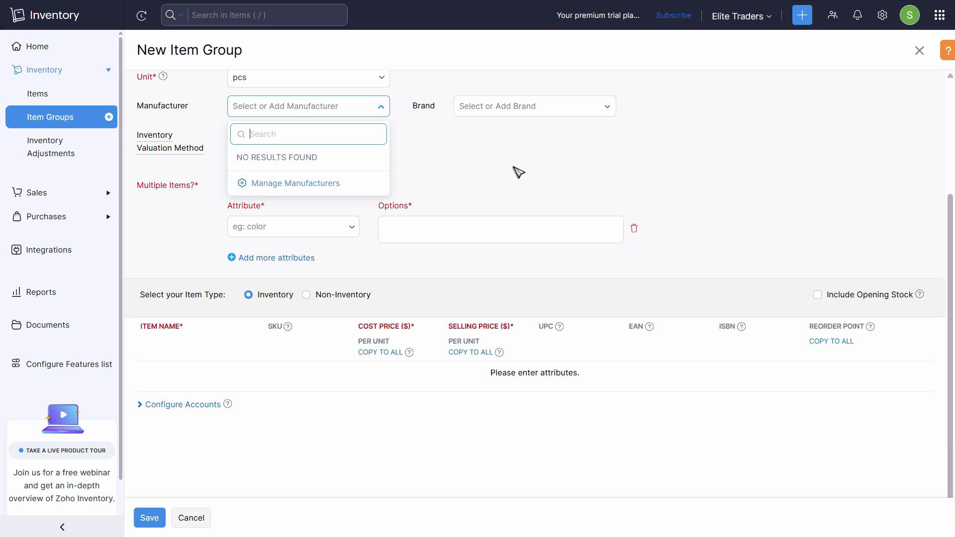
{"action": "left_click", "coordinate": [547, 106]}
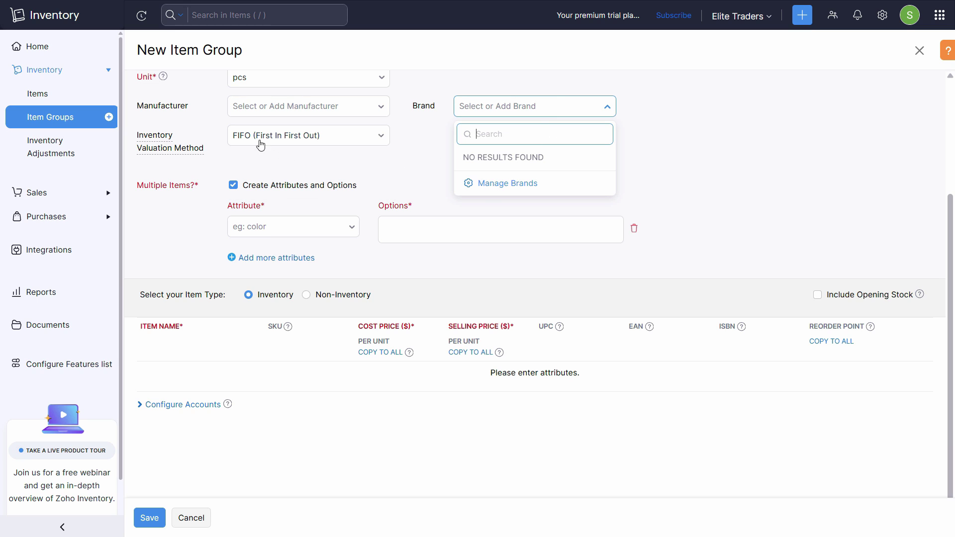
{"action": "left_click", "coordinate": [342, 137]}
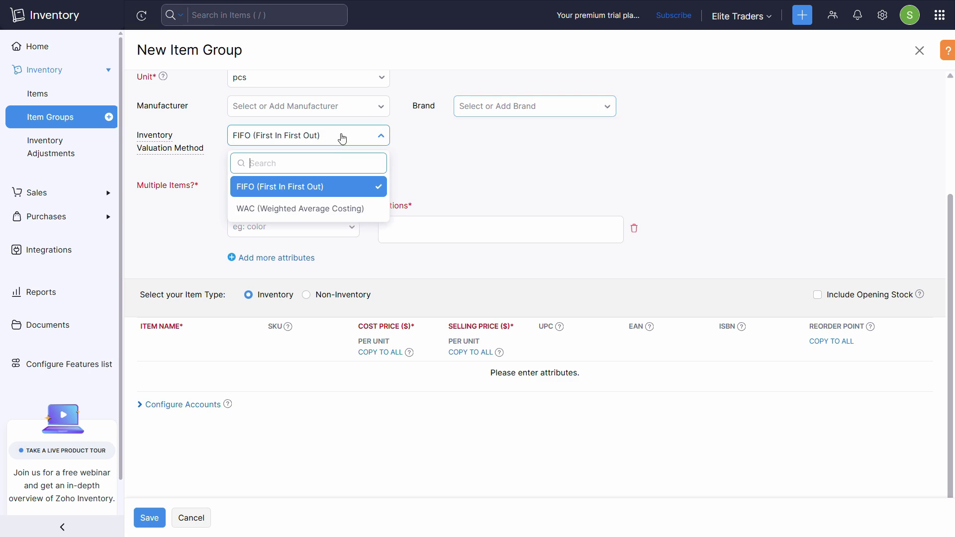
{"action": "left_click", "coordinate": [284, 213]}
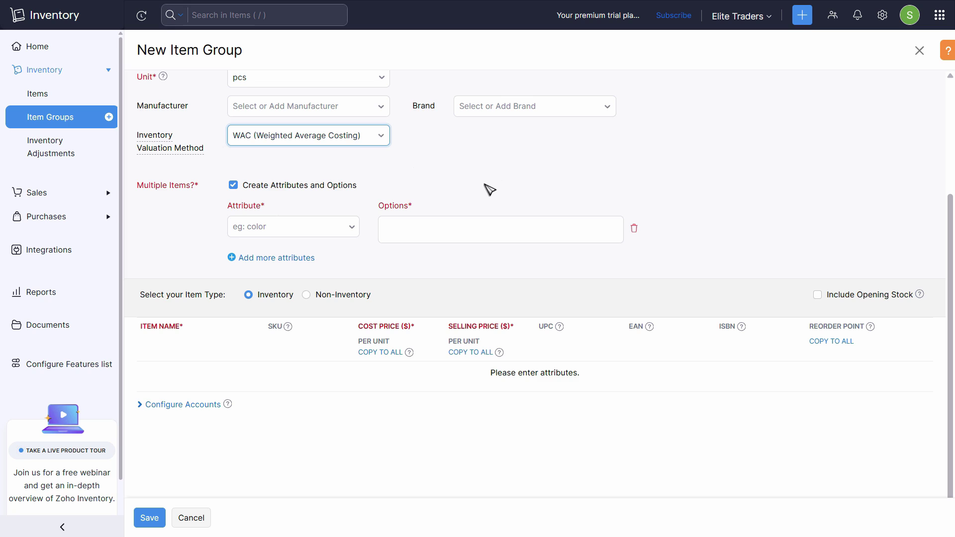
{"action": "scroll", "coordinate": [512, 276], "scroll_direction": "up", "scroll_amount": 4}
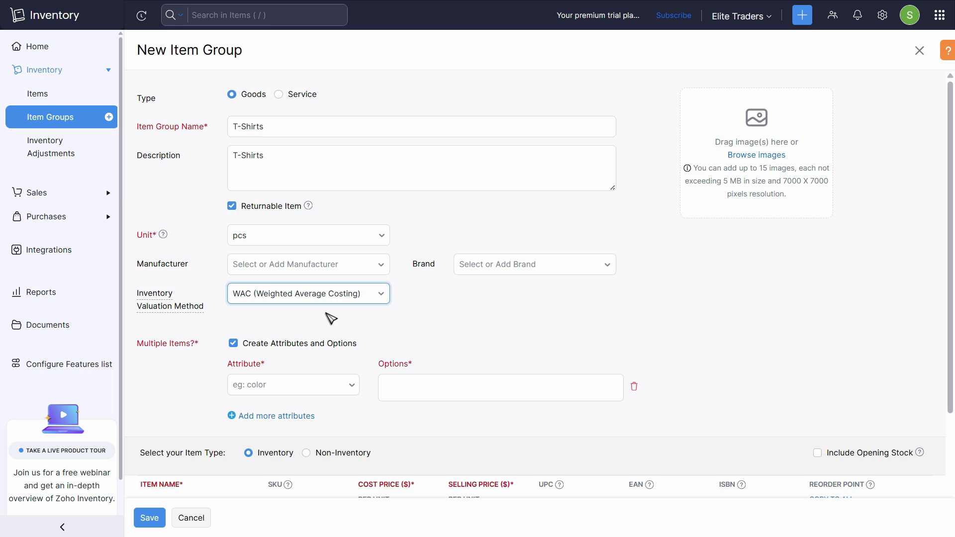
- Define a Color attribute for the item group with Black as its first option
{"action": "scroll", "coordinate": [331, 318], "scroll_direction": "down", "scroll_amount": 3}
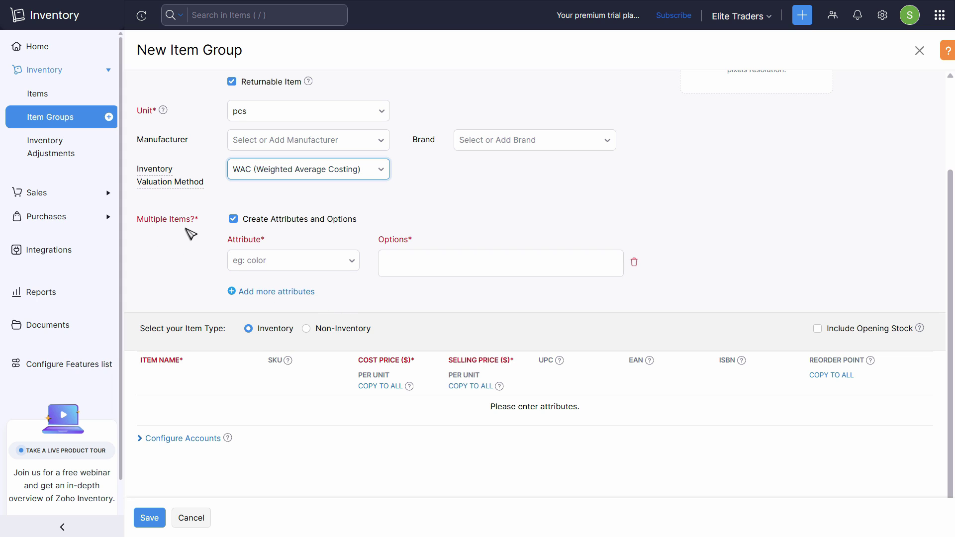
{"action": "left_click", "coordinate": [298, 261]}
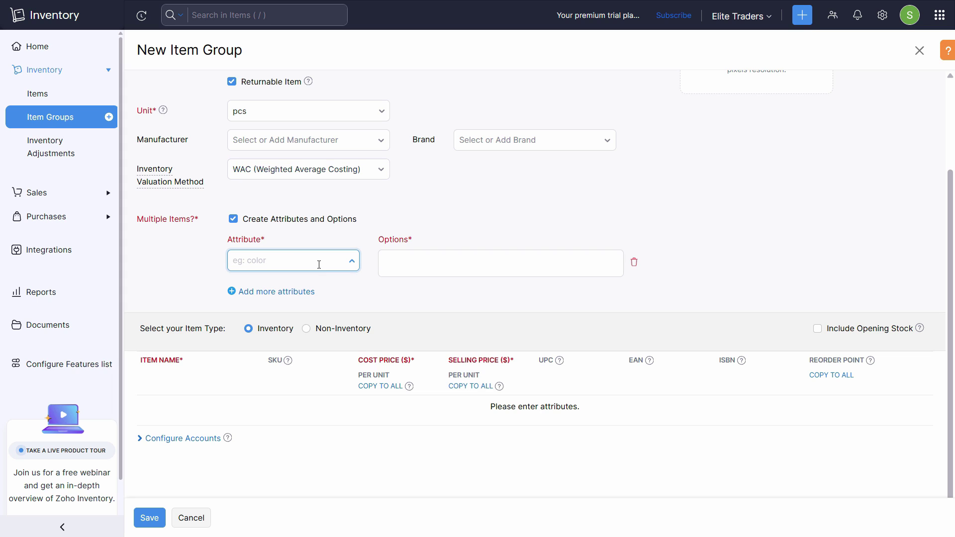
{"action": "type", "text": "Color"}
{"action": "left_click", "coordinate": [468, 264]}
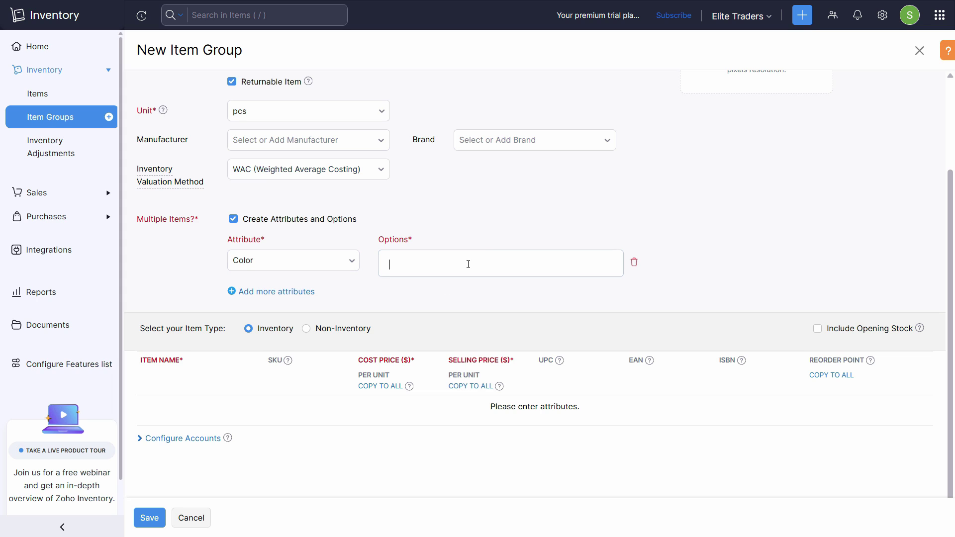
{"action": "key", "text": "Tab"}
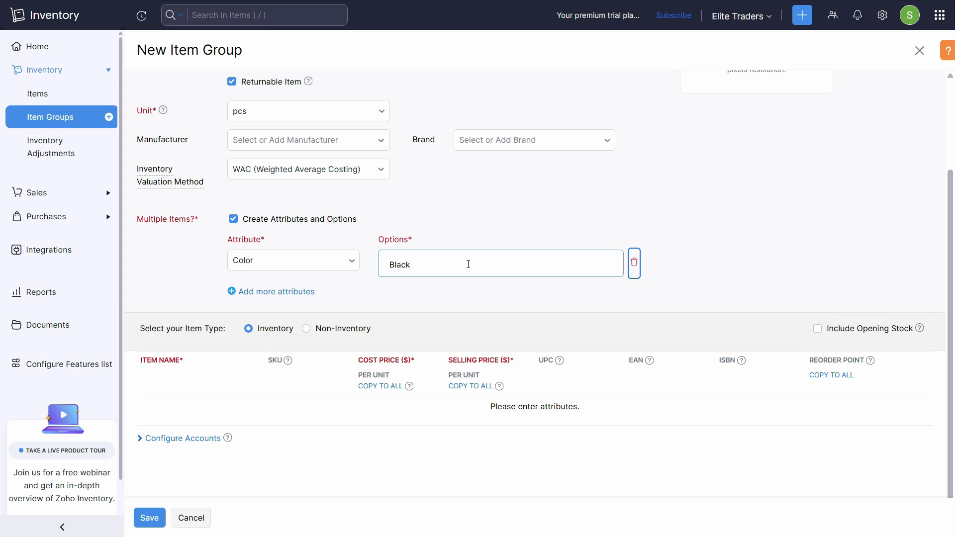
{"action": "left_click", "coordinate": [468, 264]}
{"action": "key", "text": "Return"}
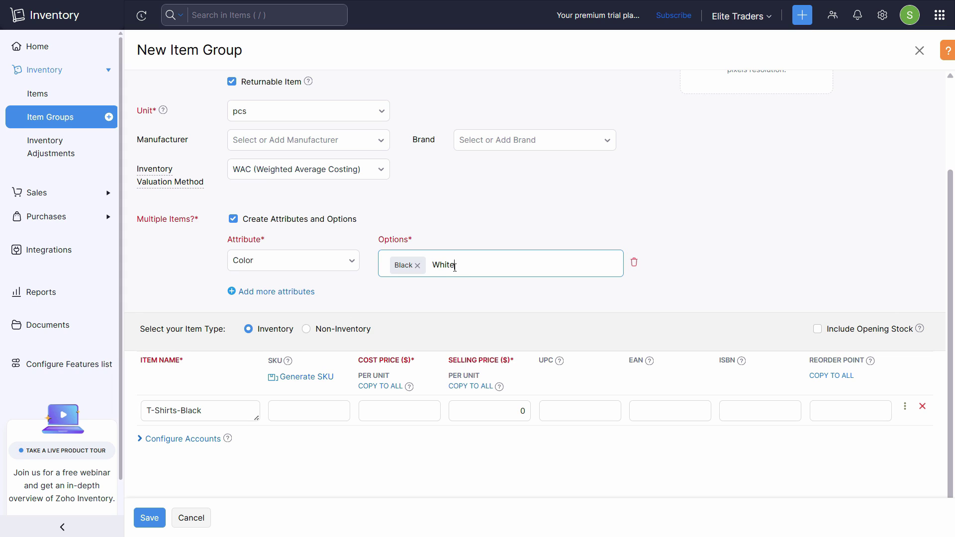
- Add White, Blue and Grey as further options of the Color attribute
{"action": "key", "text": "Tab"}
{"action": "left_click", "coordinate": [470, 265]}
{"action": "key", "text": "Return"}
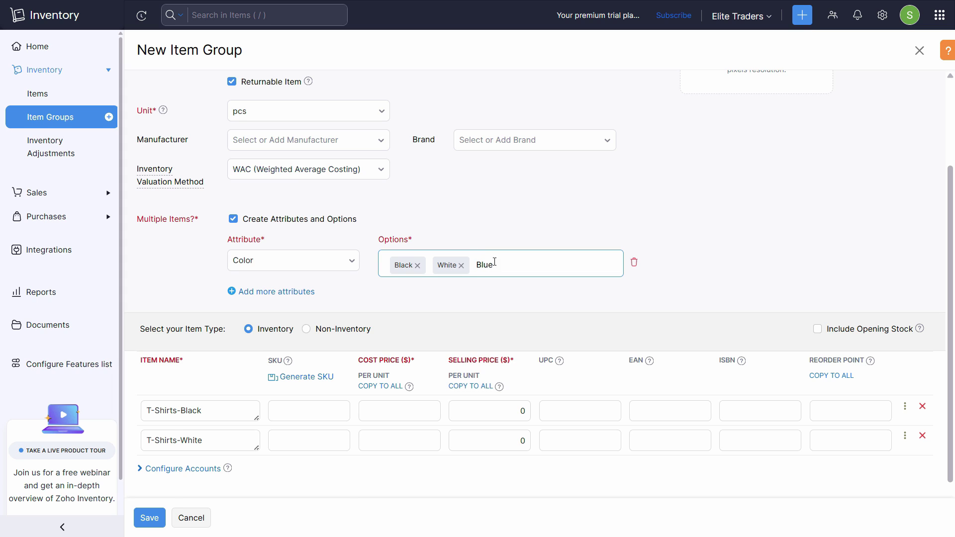
{"action": "key", "text": "Return"}
{"action": "type", "text": "Gre"}
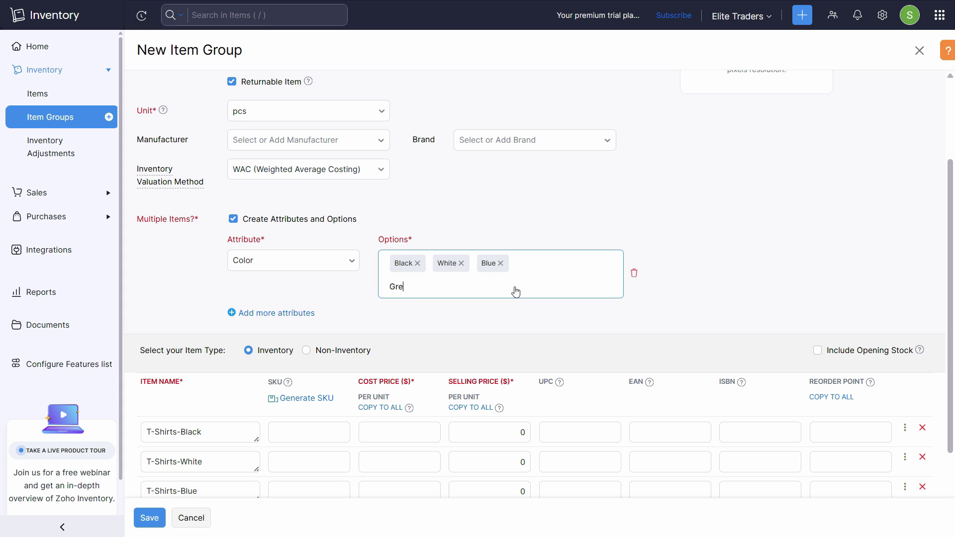
{"action": "type", "text": "y"}
{"action": "key", "text": "Tab"}
{"action": "left_click", "coordinate": [535, 343]}
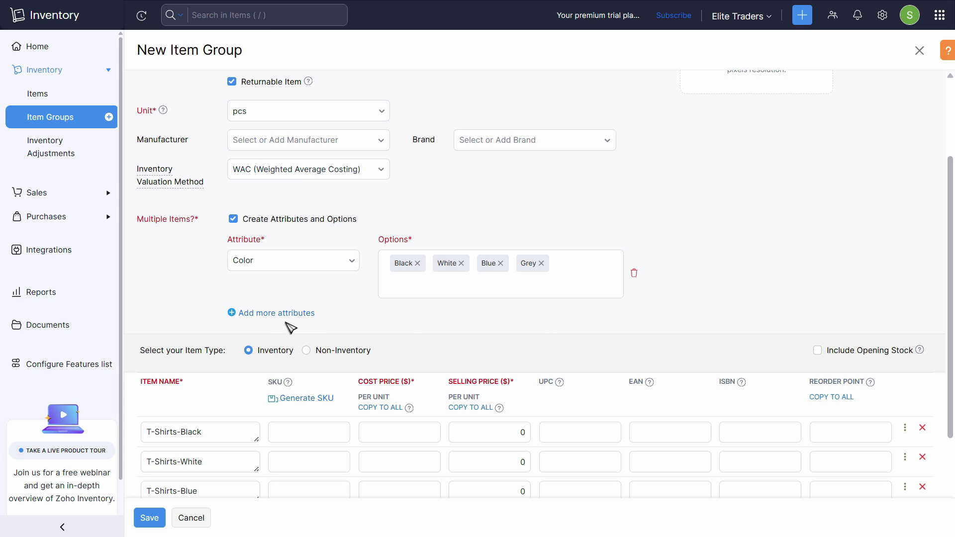
- Add a second attribute named Size to the item group with Small as its first option
{"action": "left_click", "coordinate": [232, 315]}
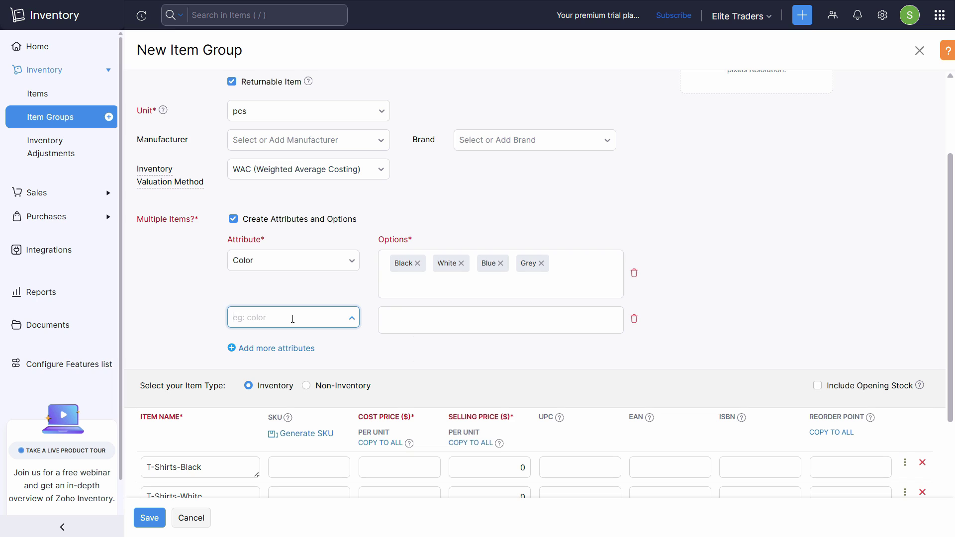
{"action": "type", "text": "Size"}
{"action": "key", "text": "Return"}
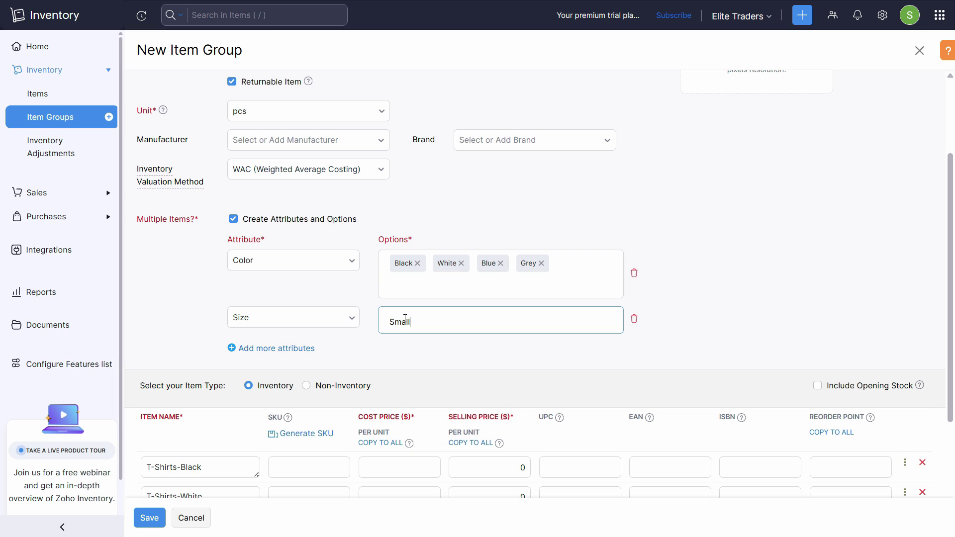
{"action": "key", "text": "Tab"}
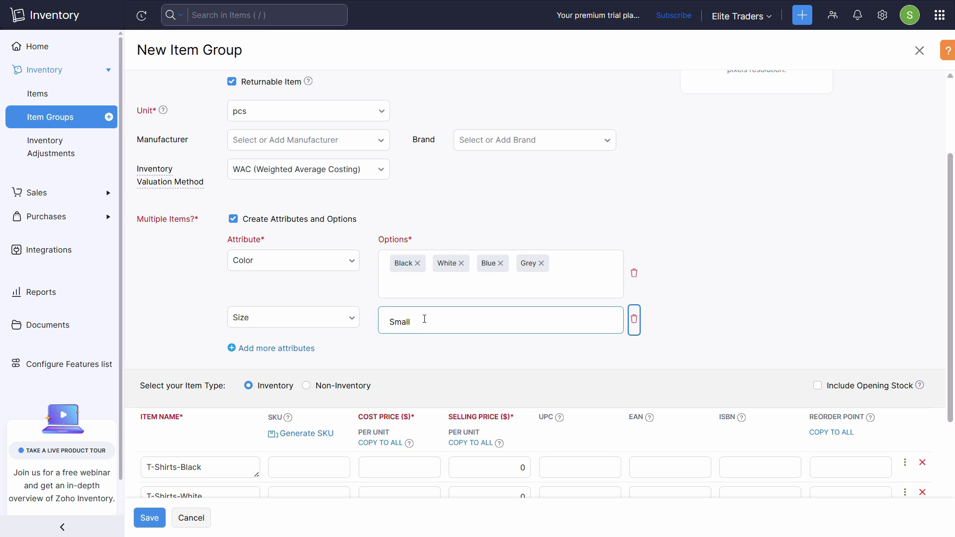
{"action": "left_click", "coordinate": [424, 318]}
{"action": "key", "text": "Return"}
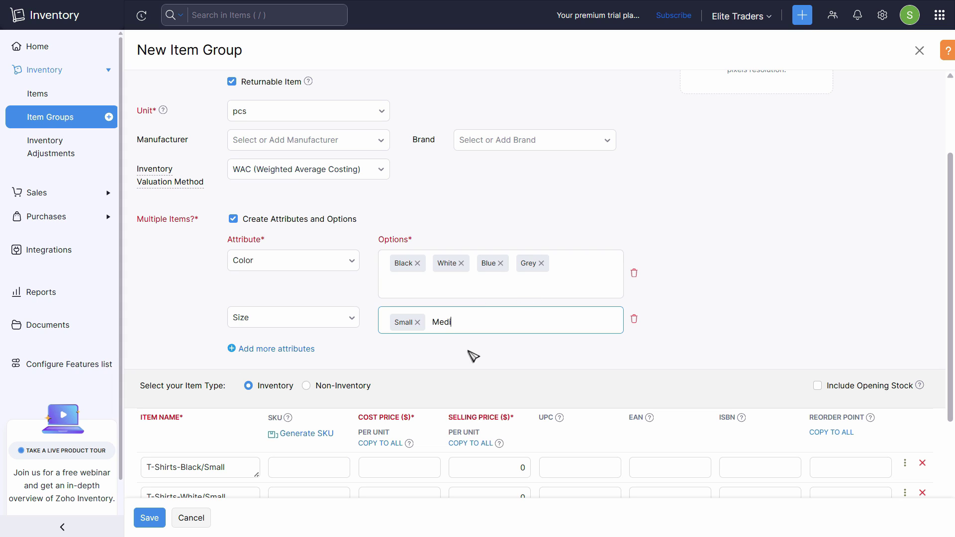
- Add Medium, Large and XL as further options of the Size attribute
{"action": "type", "text": "Medium"}
{"action": "key", "text": "Return"}
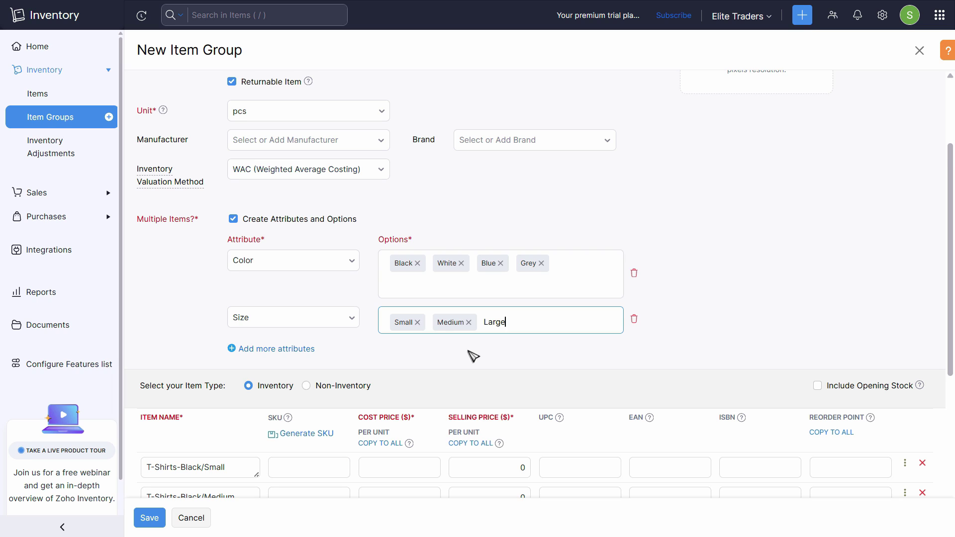
{"action": "type", "text": "Large"}
{"action": "key", "text": "Return"}
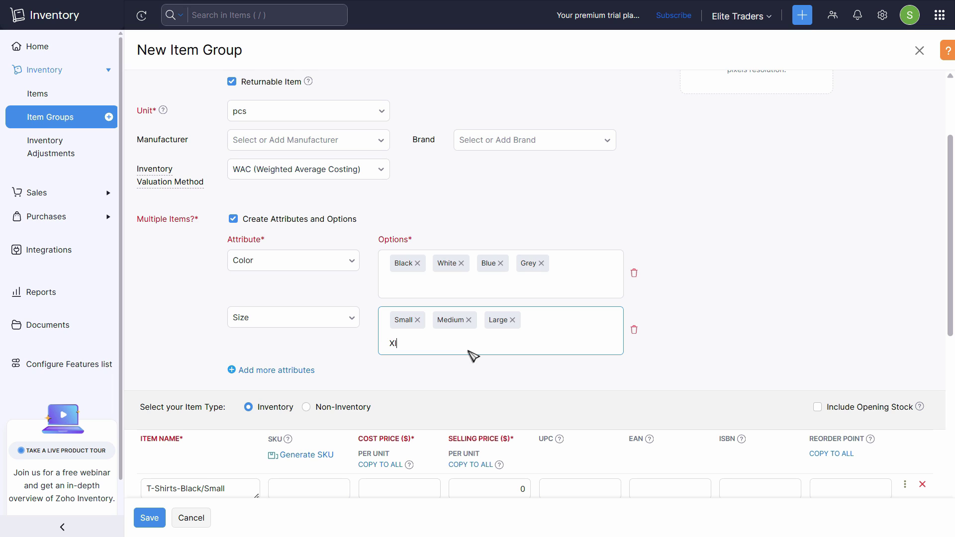
{"action": "type", "text": "XL"}
{"action": "key", "text": "Return"}
- Examine the list of item variants generated from the color and size combinations
{"action": "scroll", "coordinate": [472, 356], "scroll_direction": "down", "scroll_amount": 5}
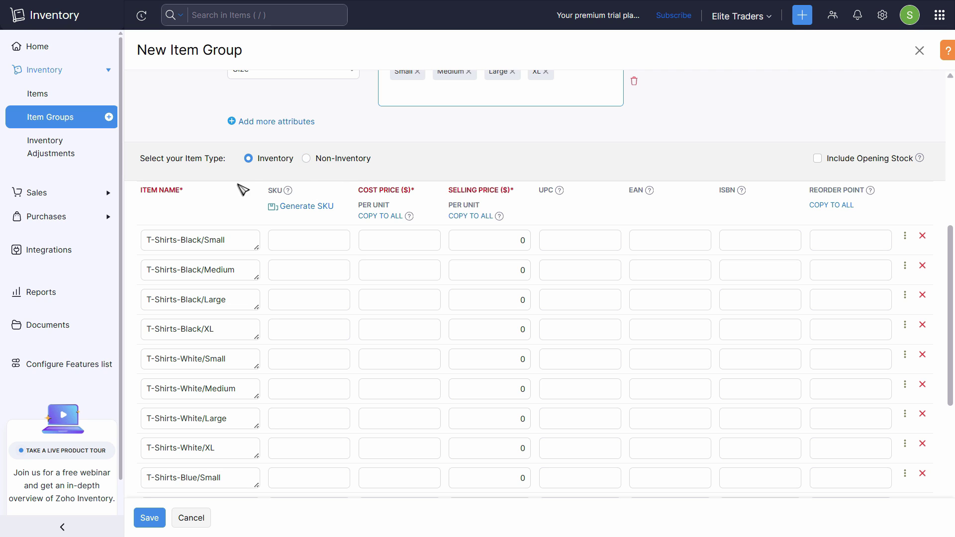
{"action": "scroll", "coordinate": [189, 270], "scroll_direction": "up", "scroll_amount": 3}
{"action": "scroll", "coordinate": [189, 270], "scroll_direction": "up", "scroll_amount": 1}
{"action": "scroll", "coordinate": [277, 231], "scroll_direction": "down", "scroll_amount": 5}
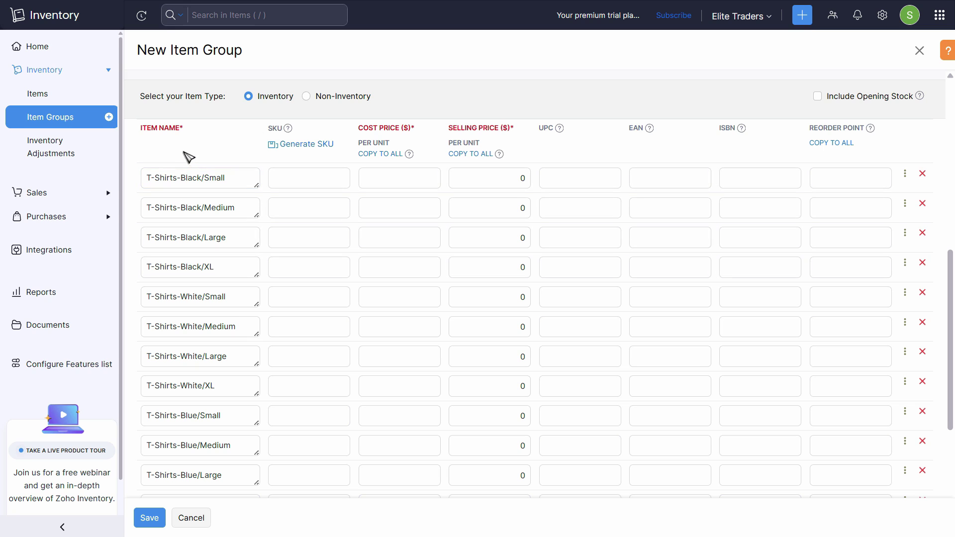
{"action": "left_click", "coordinate": [158, 174]}
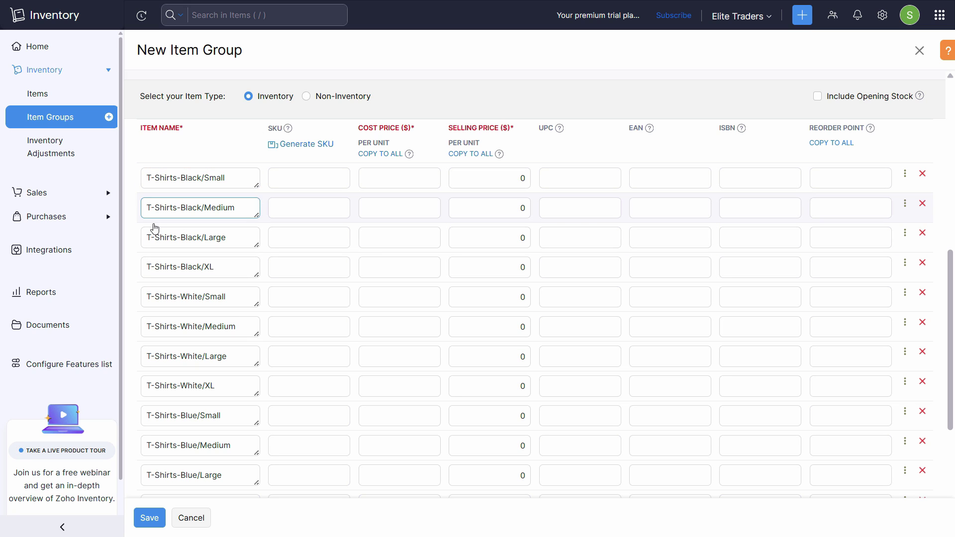
{"action": "scroll", "coordinate": [179, 397], "scroll_direction": "down", "scroll_amount": 5}
{"action": "scroll", "coordinate": [178, 416], "scroll_direction": "up", "scroll_amount": 10}
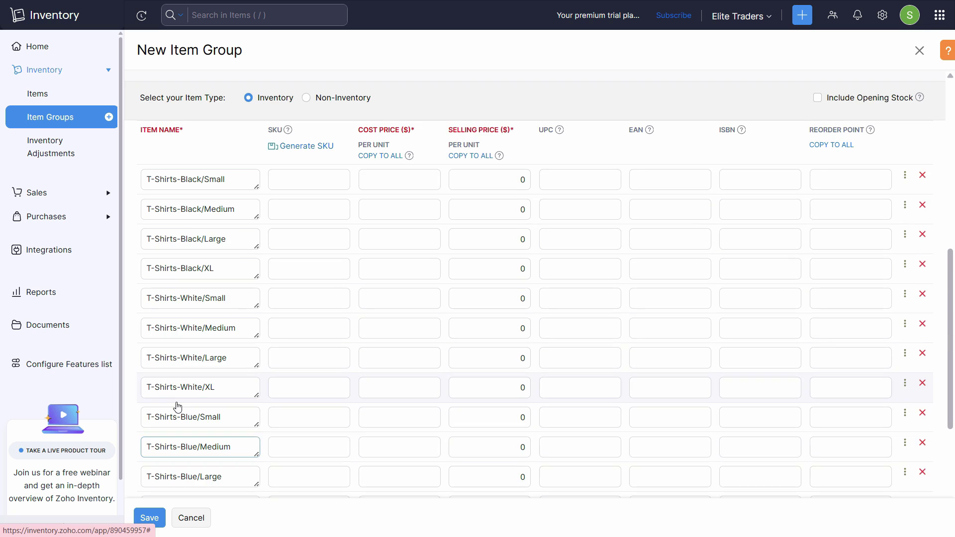
{"action": "scroll", "coordinate": [190, 390], "scroll_direction": "down", "scroll_amount": 5}
{"action": "left_click", "coordinate": [221, 178]}
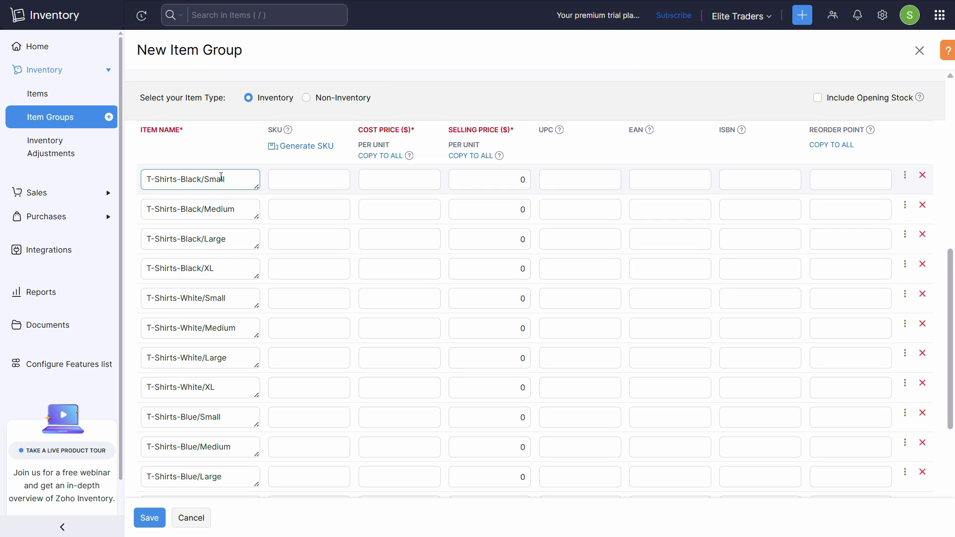
{"action": "left_click", "coordinate": [223, 207]}
{"action": "left_click", "coordinate": [195, 234]}
{"action": "left_click", "coordinate": [184, 179]}
{"action": "left_click", "coordinate": [174, 213]}
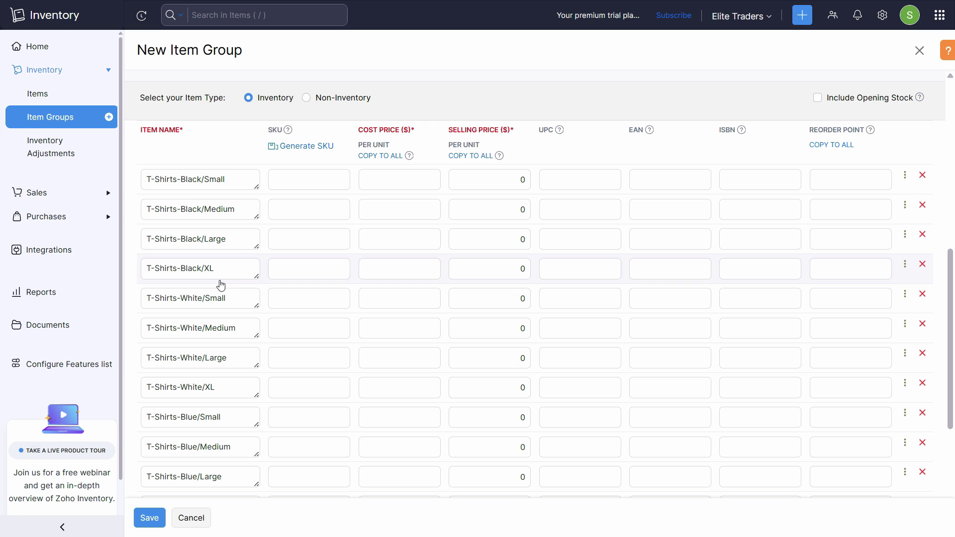
{"action": "scroll", "coordinate": [219, 278], "scroll_direction": "down", "scroll_amount": 1}
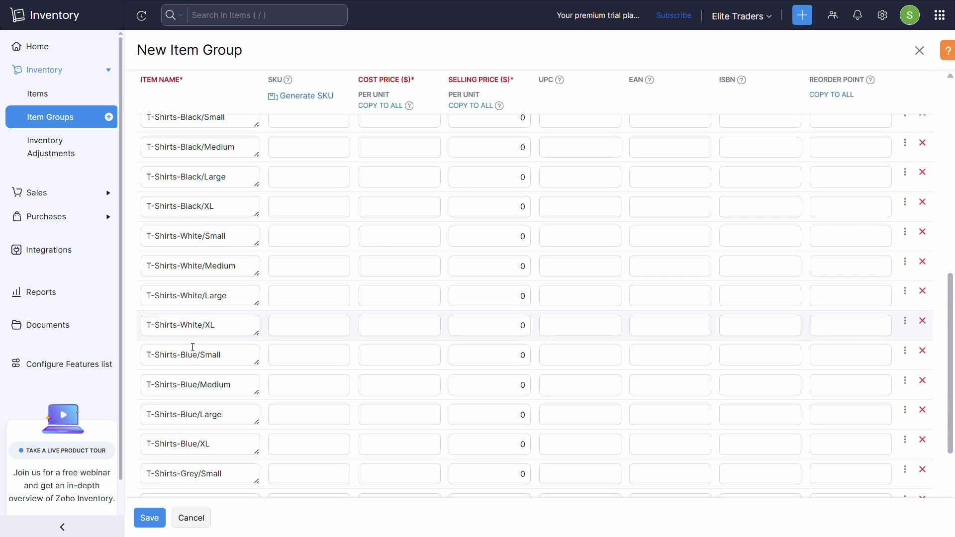
{"action": "scroll", "coordinate": [193, 348], "scroll_direction": "down", "scroll_amount": 3}
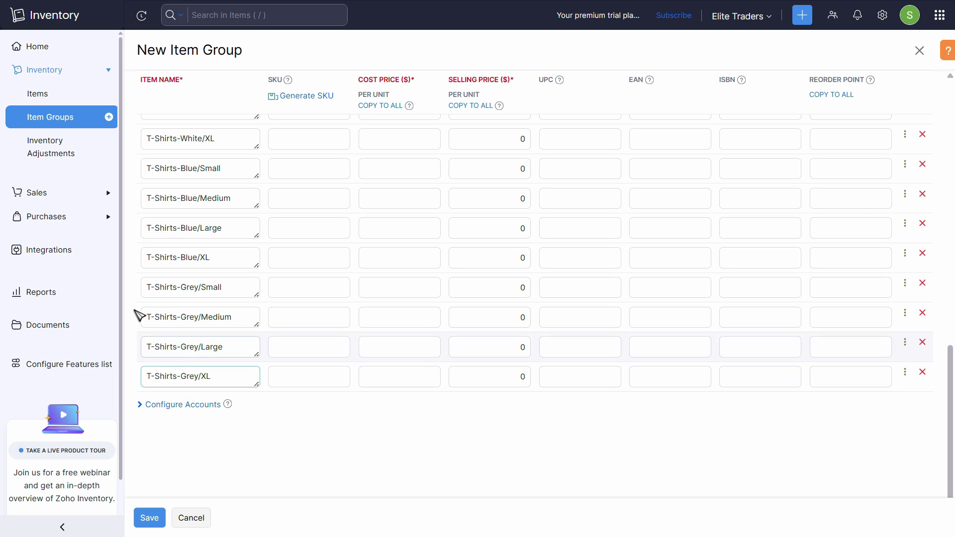
{"action": "scroll", "coordinate": [189, 298], "scroll_direction": "up", "scroll_amount": 6}
{"action": "scroll", "coordinate": [192, 291], "scroll_direction": "down", "scroll_amount": 3}
{"action": "scroll", "coordinate": [188, 284], "scroll_direction": "up", "scroll_amount": 3}
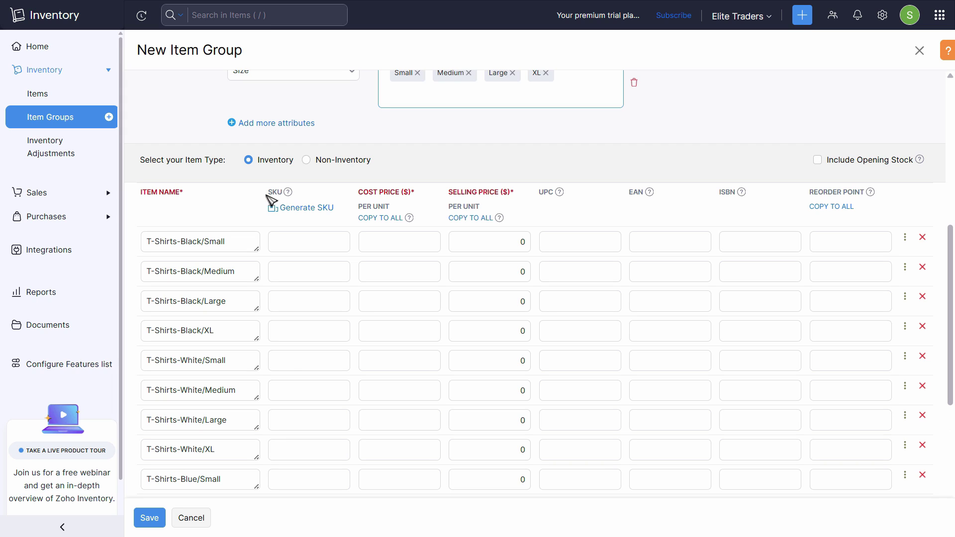
- Generate SKUs for all variants from the first 3 upper-case characters of item group name, Color and Size, separated by hyphens
{"action": "left_click", "coordinate": [300, 246]}
{"action": "left_click", "coordinate": [298, 211]}
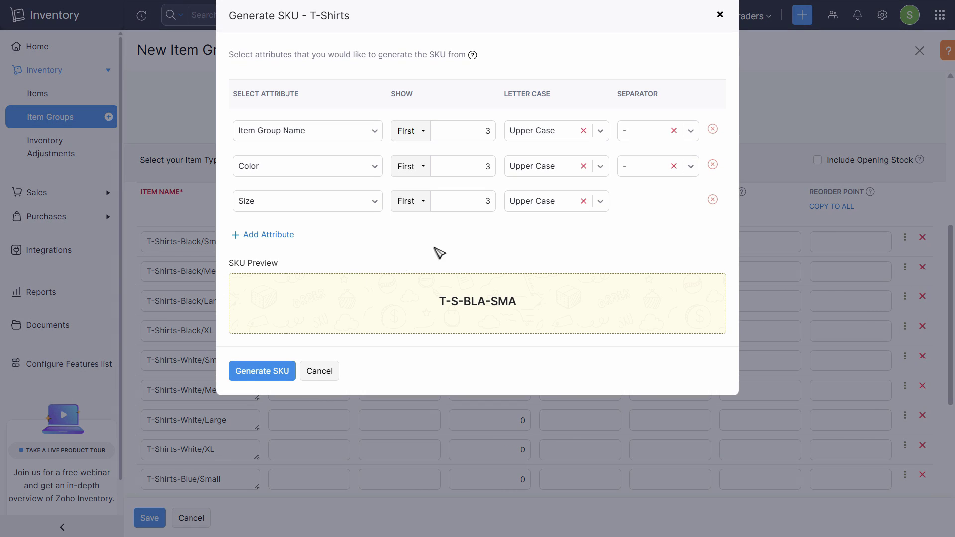
{"action": "left_click", "coordinate": [458, 207]}
{"action": "left_click", "coordinate": [261, 372]}
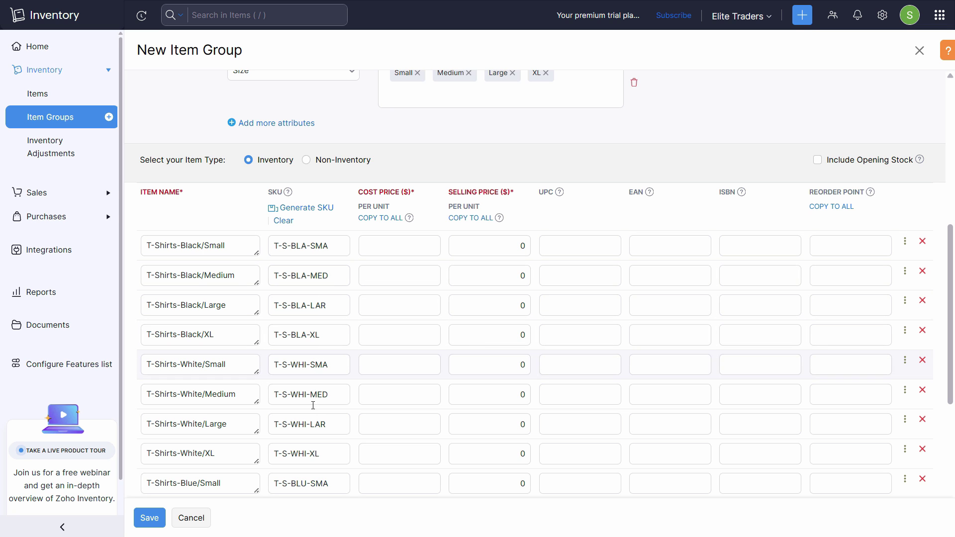
- Review the generated SKUs against the item names of the T-shirt variants
{"action": "scroll", "coordinate": [320, 284], "scroll_direction": "down", "scroll_amount": 5}
{"action": "scroll", "coordinate": [314, 369], "scroll_direction": "up", "scroll_amount": 8}
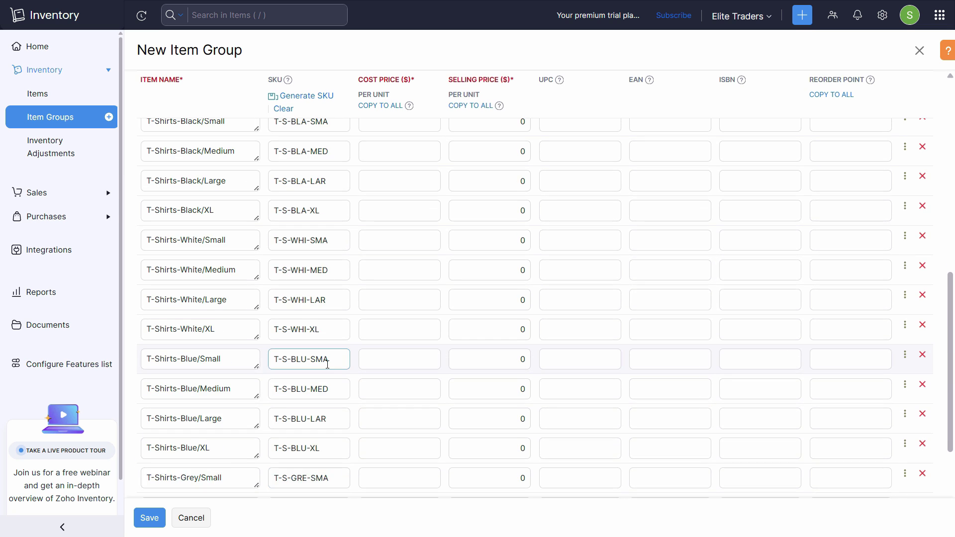
{"action": "scroll", "coordinate": [347, 271], "scroll_direction": "down", "scroll_amount": 5}
{"action": "scroll", "coordinate": [358, 220], "scroll_direction": "up", "scroll_amount": 3}
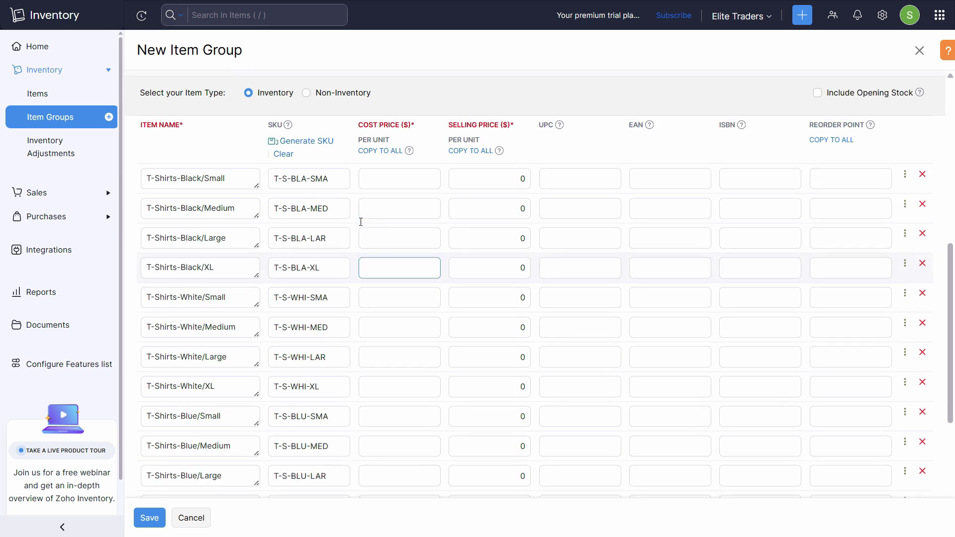
{"action": "left_click", "coordinate": [377, 249]}
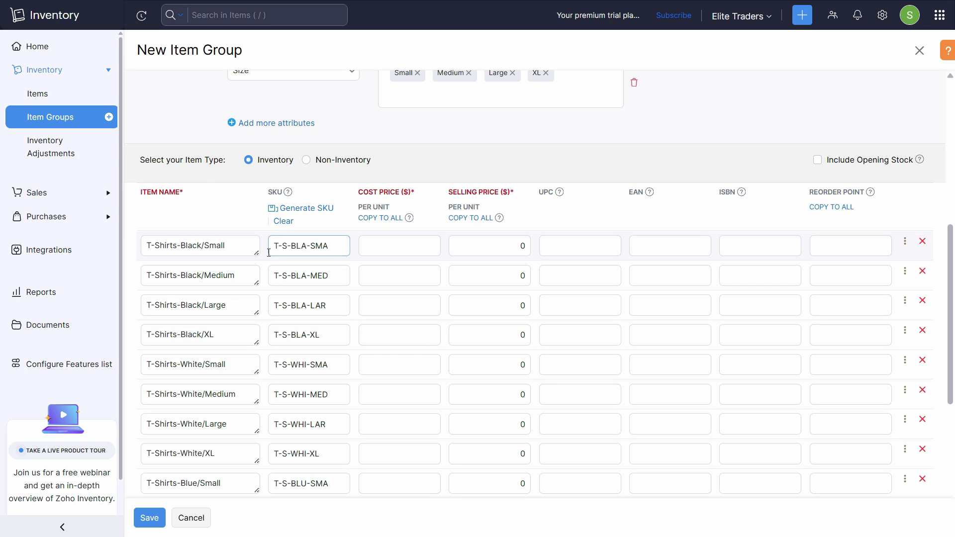
{"action": "left_click", "coordinate": [151, 249]}
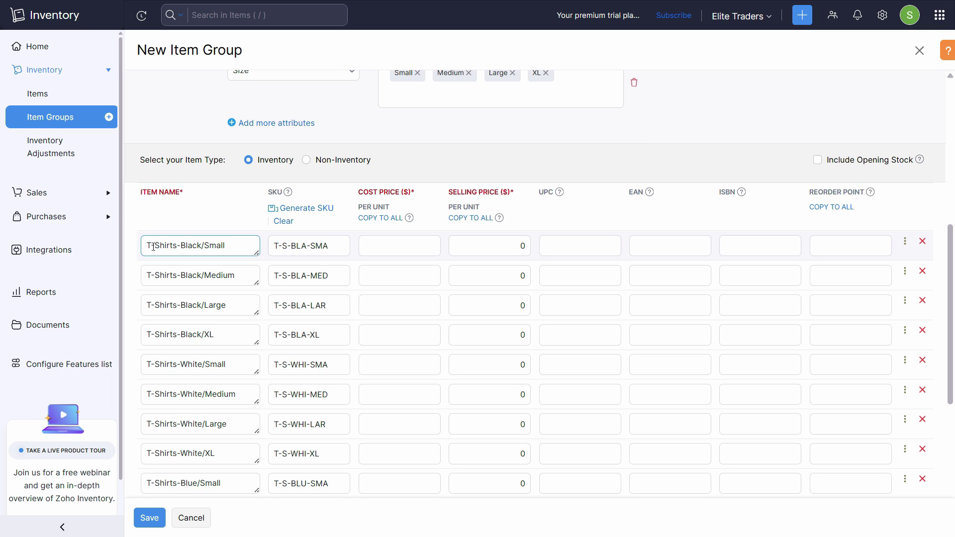
{"action": "left_click", "coordinate": [285, 250]}
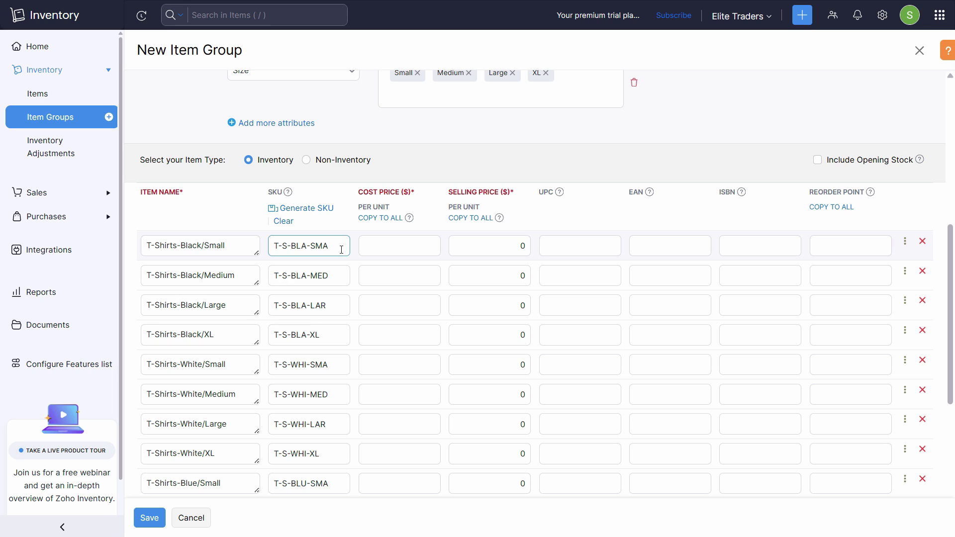
- Set the cost price to 15 and the selling price to 20 for all variants
{"action": "left_click", "coordinate": [390, 241]}
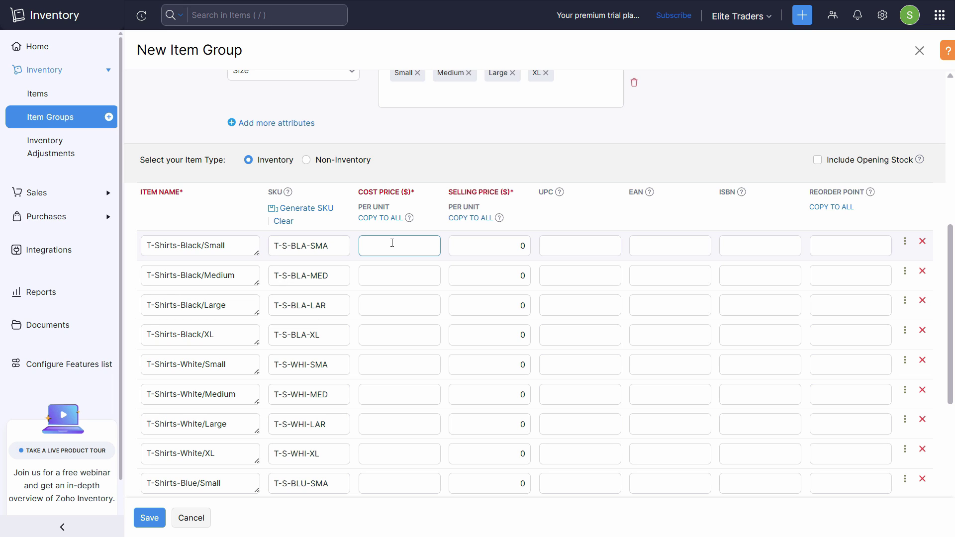
{"action": "scroll", "coordinate": [390, 260], "scroll_direction": "down", "scroll_amount": 2}
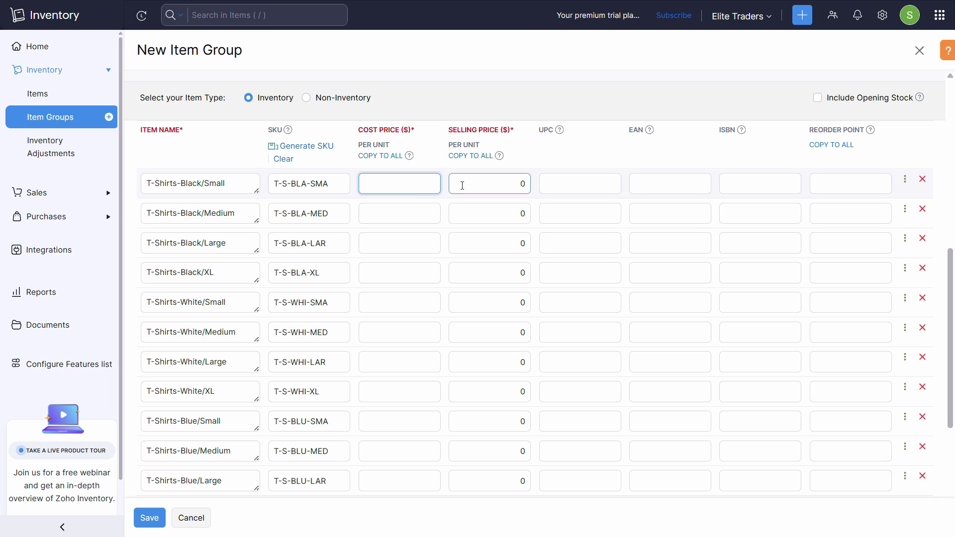
{"action": "type", "text": "15"}
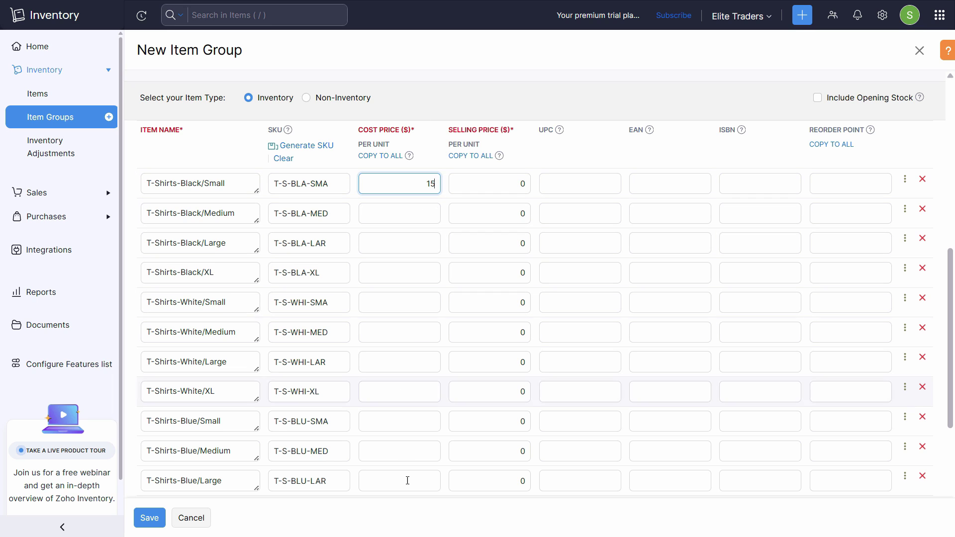
{"action": "left_click", "coordinate": [377, 156]}
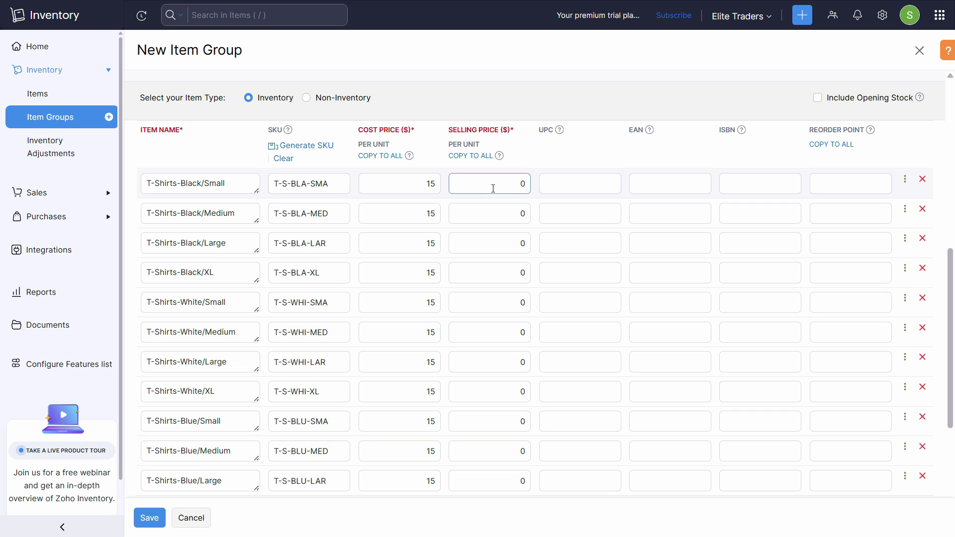
{"action": "left_click", "coordinate": [508, 185]}
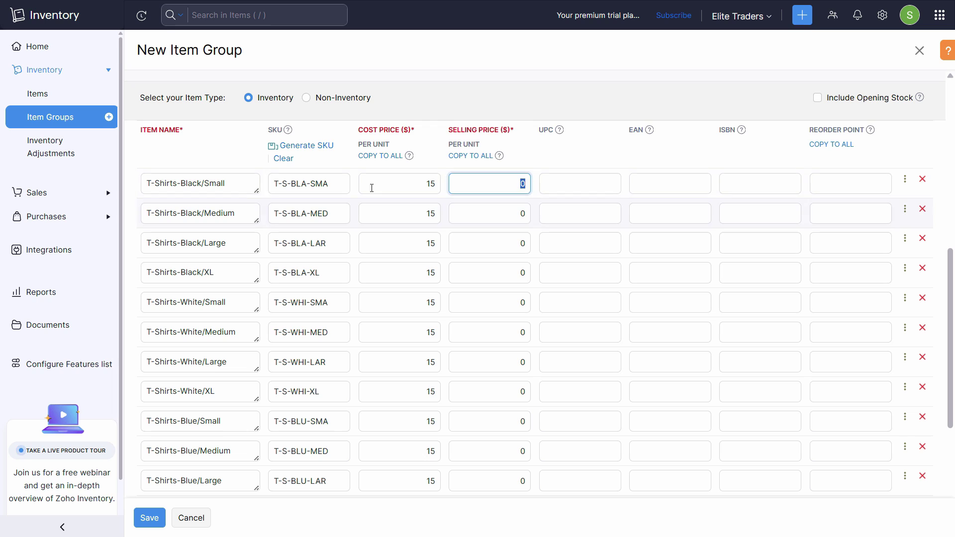
{"action": "left_click", "coordinate": [478, 158]}
- Check the UPC, EAN, ISBN and reorder point fields for the T-Shirts-Black/Small variant
{"action": "left_click", "coordinate": [577, 182]}
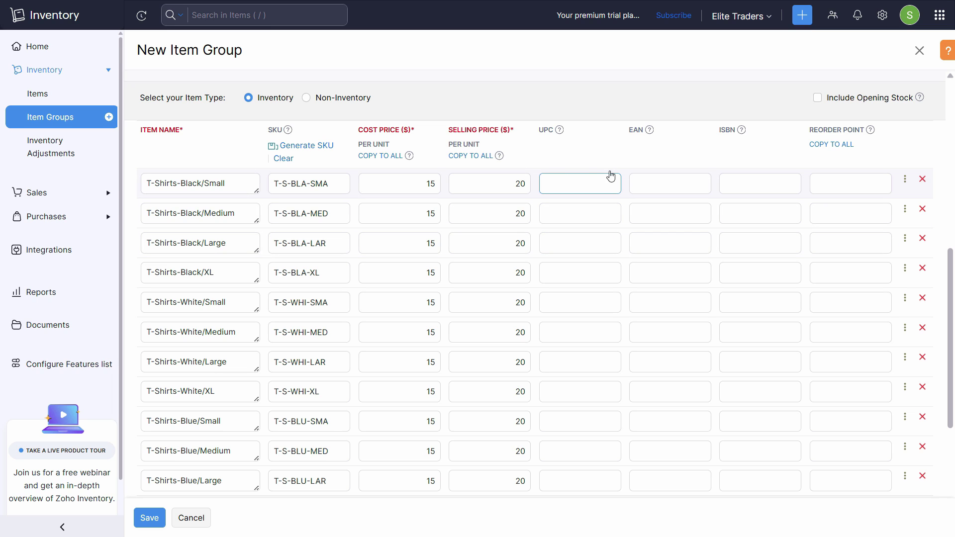
{"action": "left_click", "coordinate": [689, 182]}
{"action": "mouse_move", "coordinate": [560, 132]}
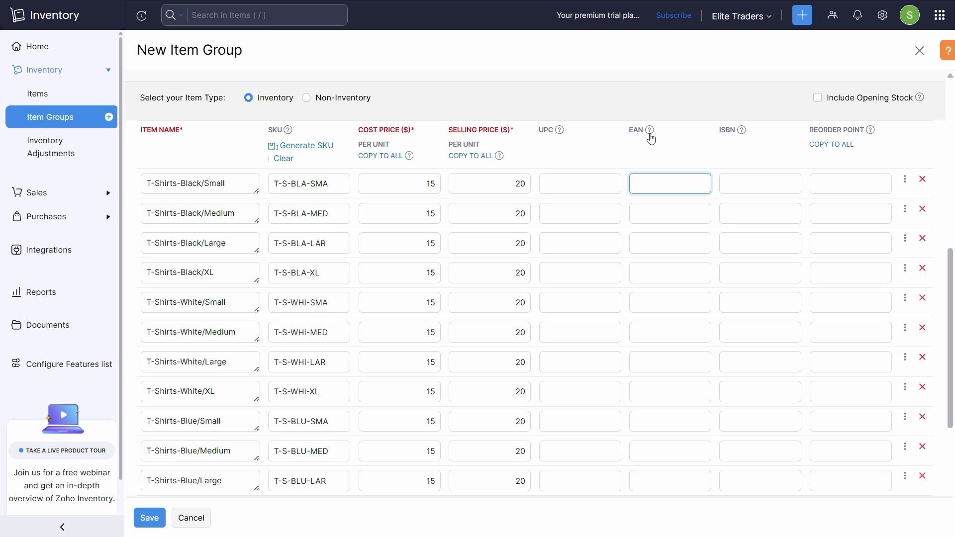
{"action": "mouse_move", "coordinate": [650, 138]}
{"action": "mouse_move", "coordinate": [744, 137]}
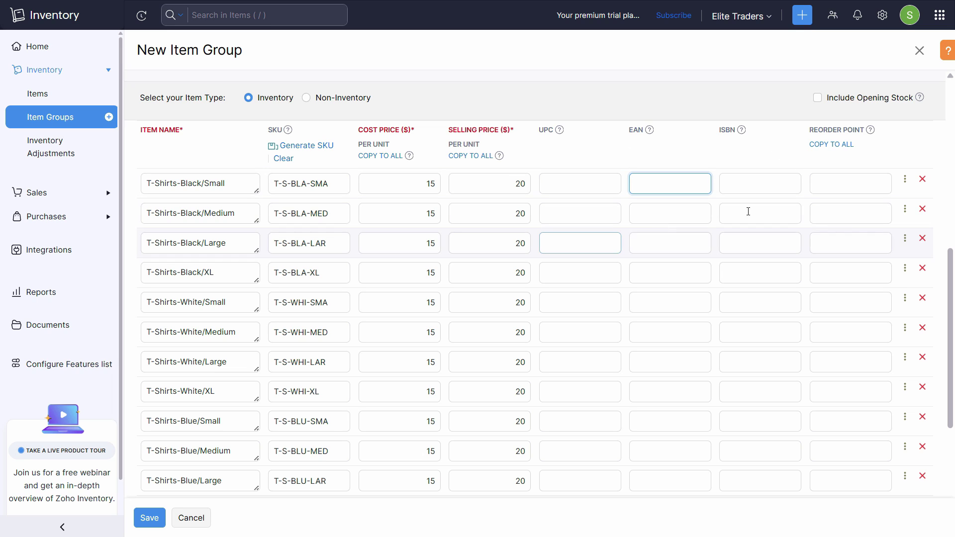
{"action": "left_click", "coordinate": [828, 184]}
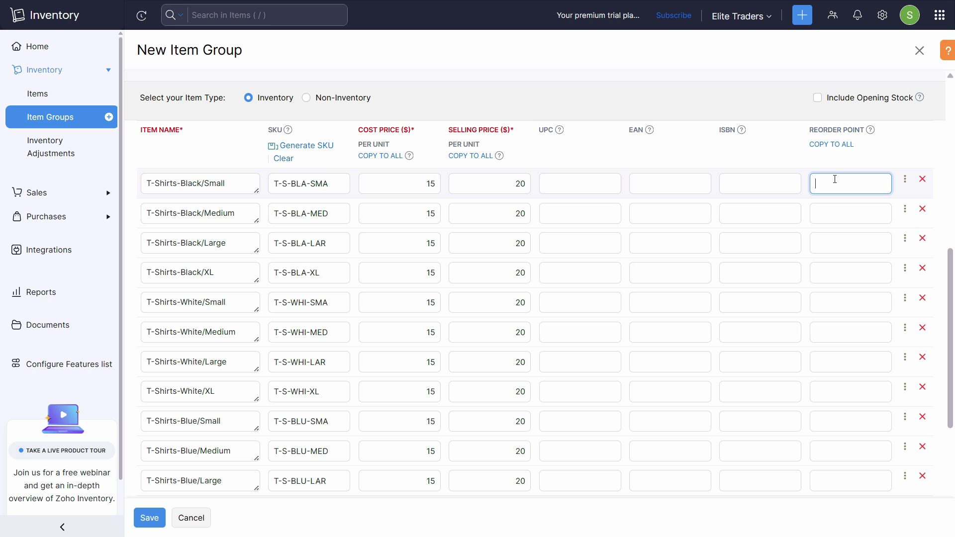
- Show the sales, purchase and inventory account settings, save the T-Shirts item group and look through its saved items
{"action": "scroll", "coordinate": [726, 303], "scroll_direction": "down", "scroll_amount": 5}
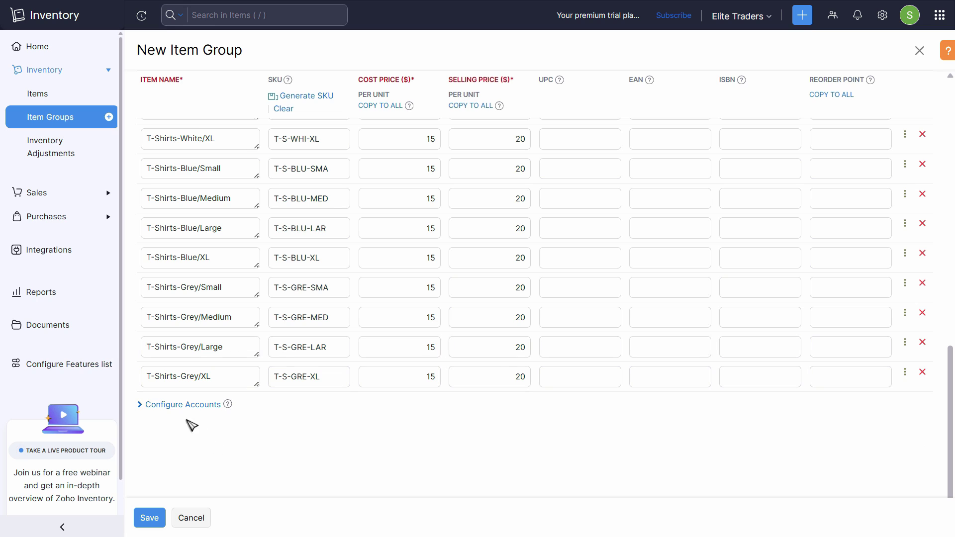
{"action": "left_click", "coordinate": [140, 405]}
{"action": "scroll", "coordinate": [252, 434], "scroll_direction": "down", "scroll_amount": 1}
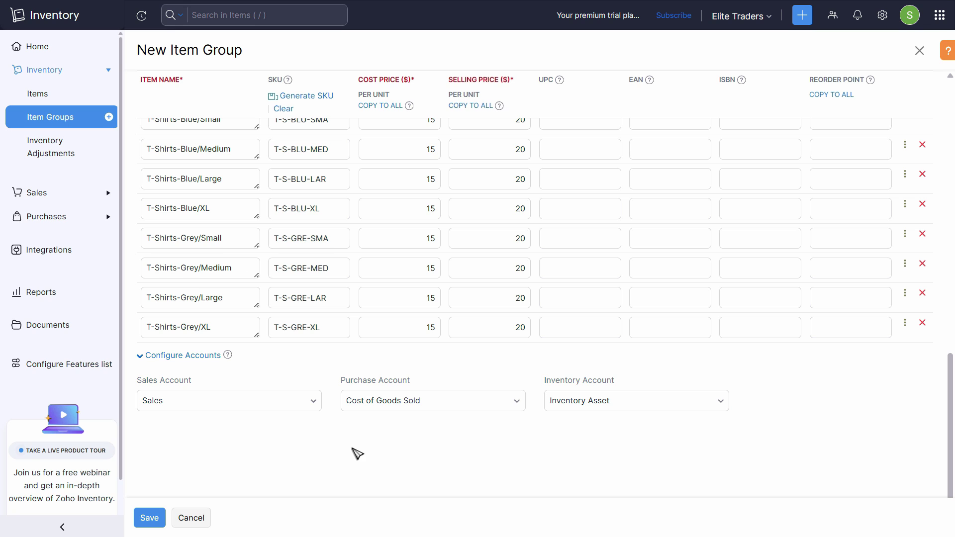
{"action": "left_click", "coordinate": [149, 518]}
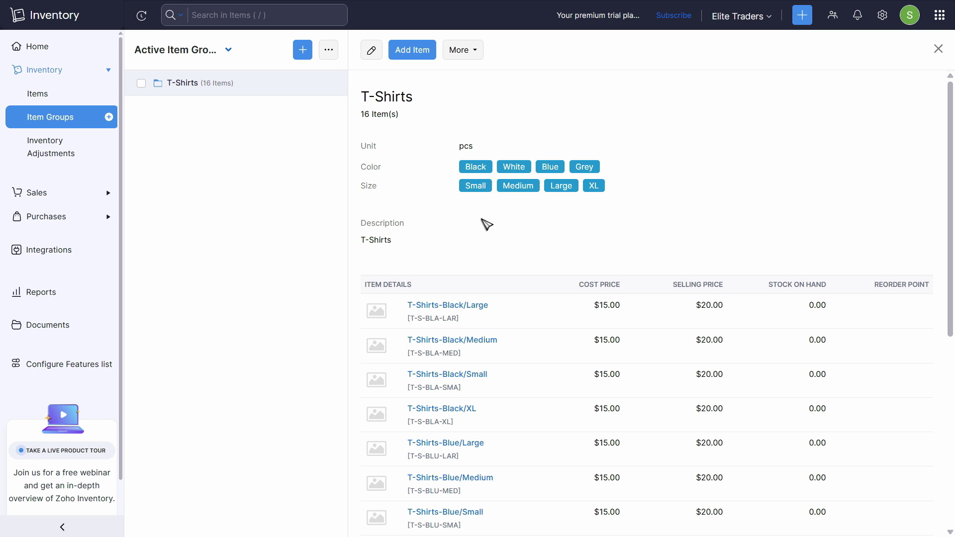
{"action": "scroll", "coordinate": [549, 326], "scroll_direction": "down", "scroll_amount": 7}
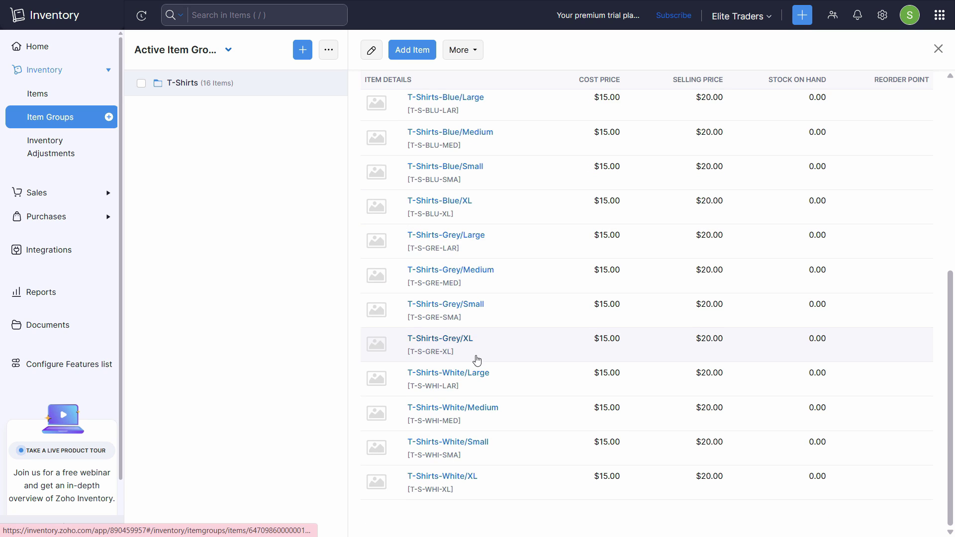
- Look through the T-Shirts variants, their stock on hand and the T-Shirts-Black/Small details, and return to the item groups list
{"action": "scroll", "coordinate": [518, 386], "scroll_direction": "up", "scroll_amount": 7}
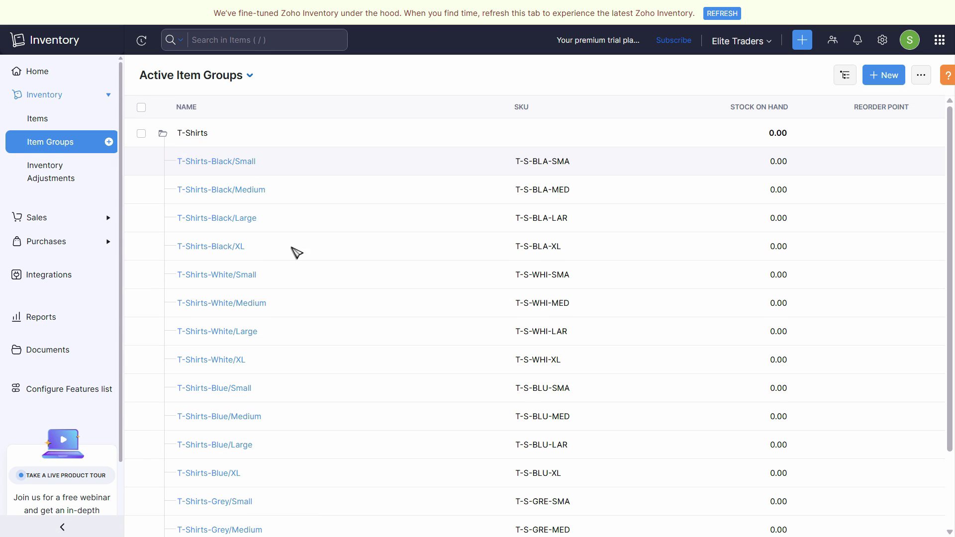
{"action": "scroll", "coordinate": [298, 278], "scroll_direction": "down", "scroll_amount": 2}
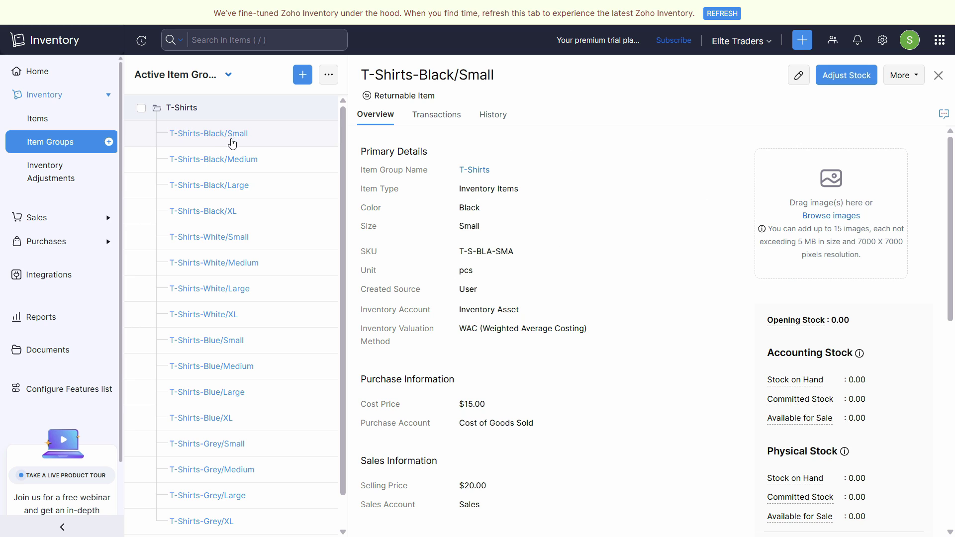
{"action": "left_click", "coordinate": [73, 142]}
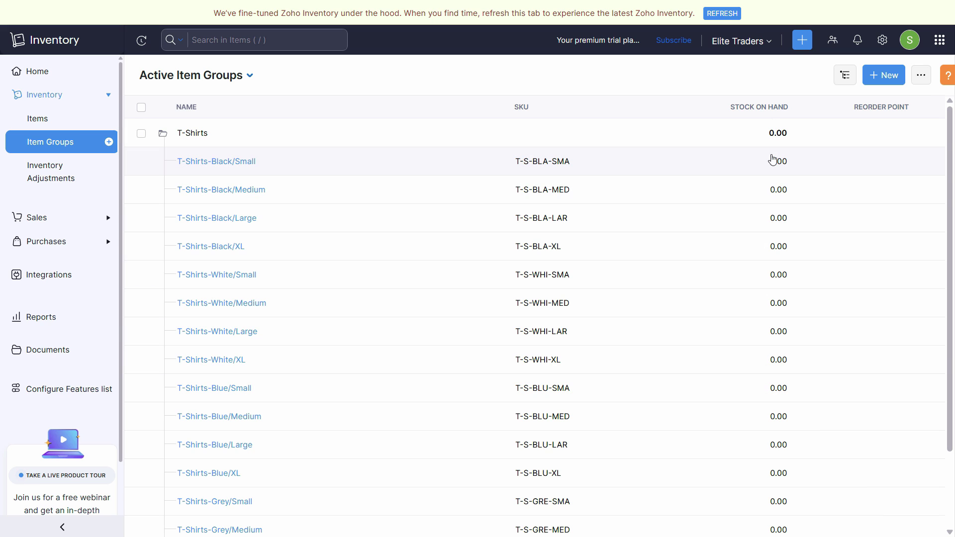
- Check the opening stock fields in the T-Shirts-Black/Small edit form and leave it without saving
{"action": "left_click", "coordinate": [781, 170]}
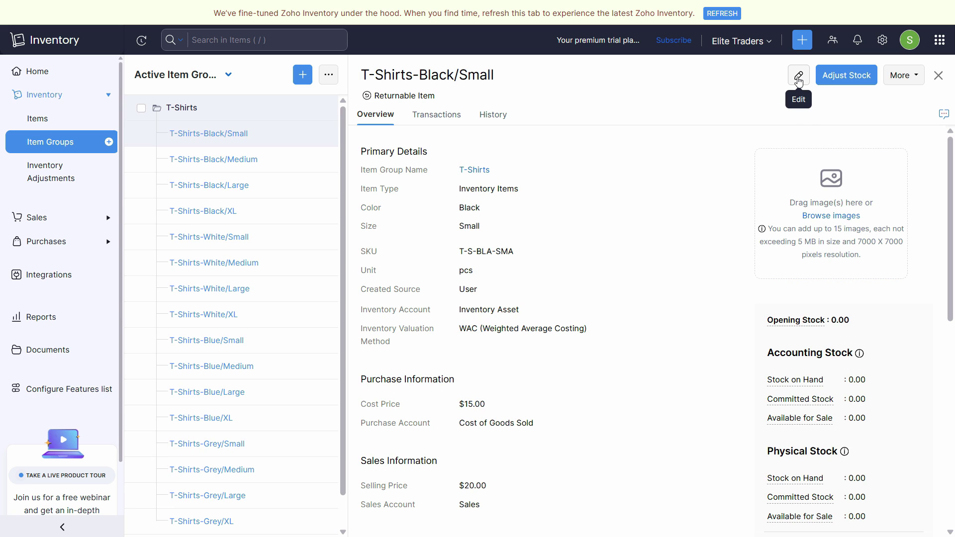
{"action": "left_click", "coordinate": [798, 77]}
{"action": "scroll", "coordinate": [304, 412], "scroll_direction": "down", "scroll_amount": 5}
{"action": "left_click", "coordinate": [287, 356]}
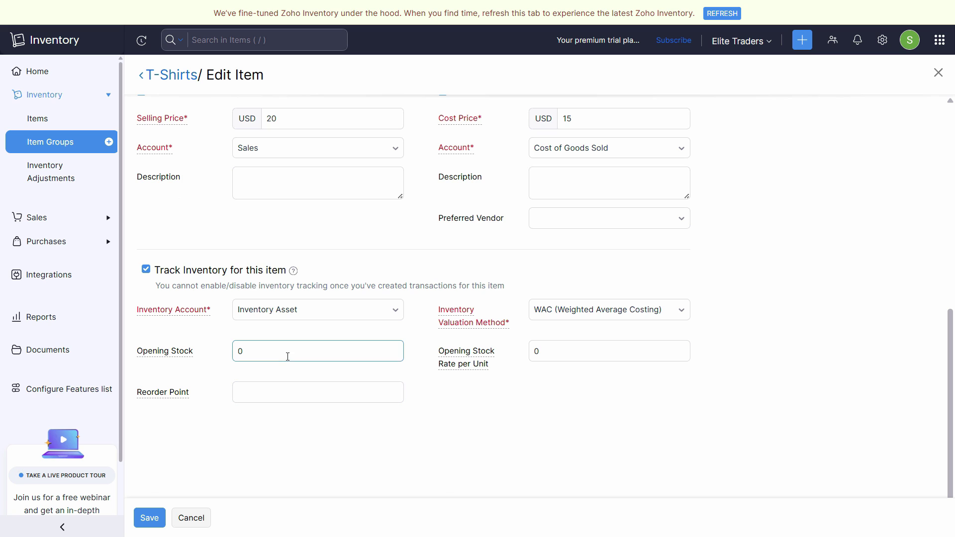
{"action": "left_click", "coordinate": [191, 518]}
{"action": "key", "text": "super"}
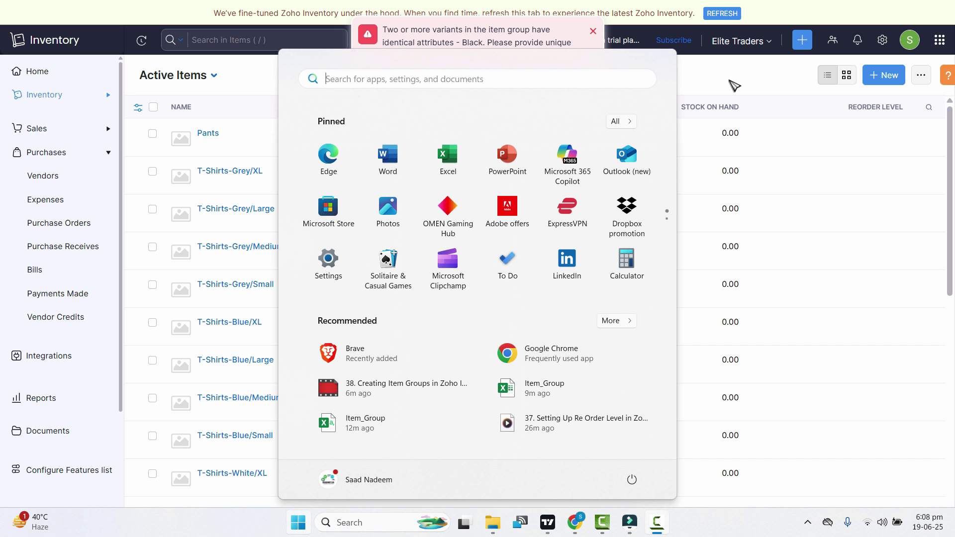
{"action": "left_click", "coordinate": [729, 81]}
{"action": "left_click", "coordinate": [593, 33]}
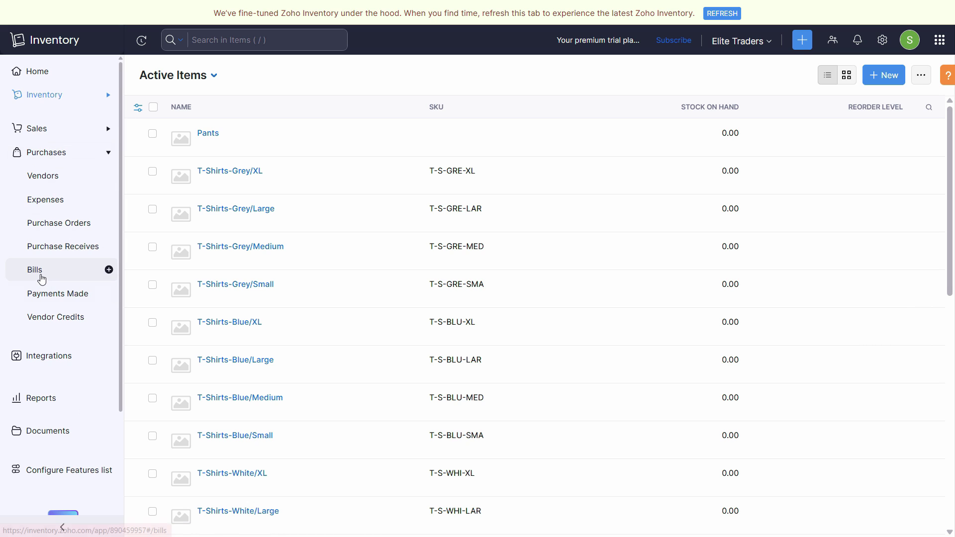
- Start a new purchase bill and choose an existing vendor for it
{"action": "left_click", "coordinate": [35, 269]}
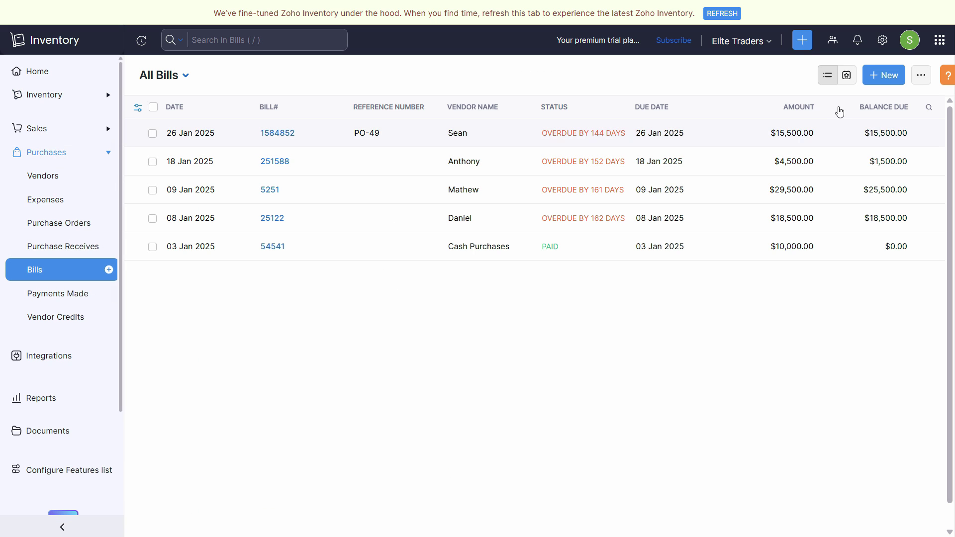
{"action": "left_click", "coordinate": [888, 81]}
{"action": "left_click", "coordinate": [334, 130]}
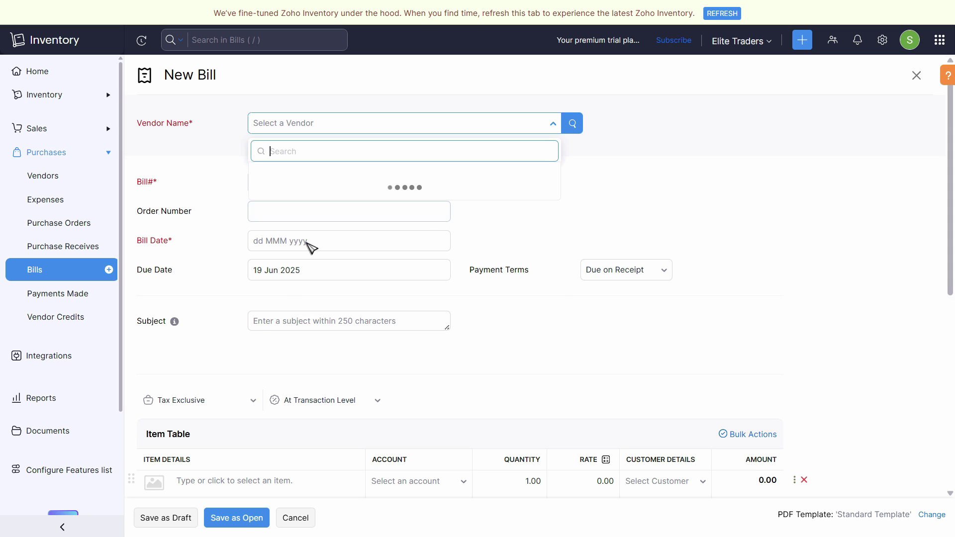
{"action": "left_click", "coordinate": [322, 230]}
{"action": "scroll", "coordinate": [378, 318], "scroll_direction": "down", "scroll_amount": 5}
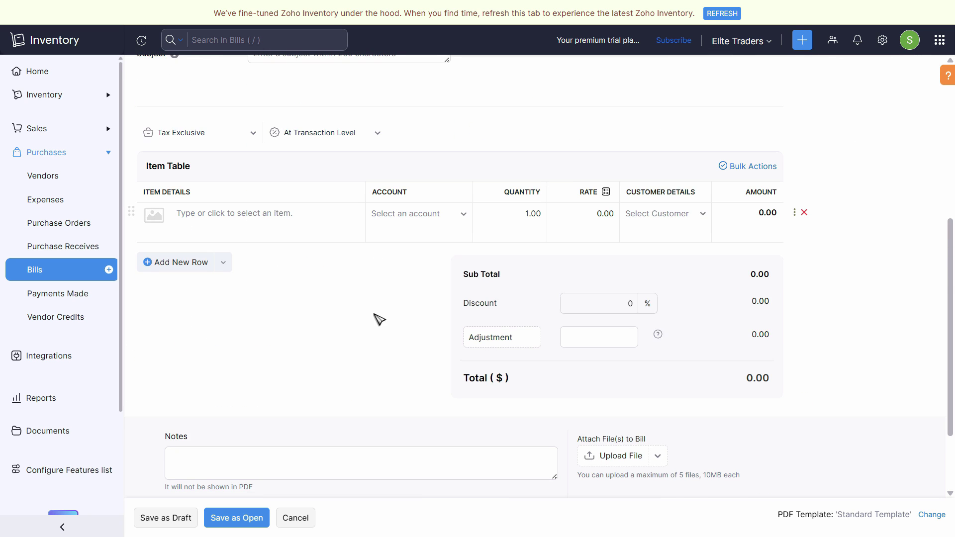
- Set the bill date to 19 Jun 2025 and enter the bill number
{"action": "scroll", "coordinate": [341, 284], "scroll_direction": "up", "scroll_amount": 4}
{"action": "left_click", "coordinate": [314, 228]}
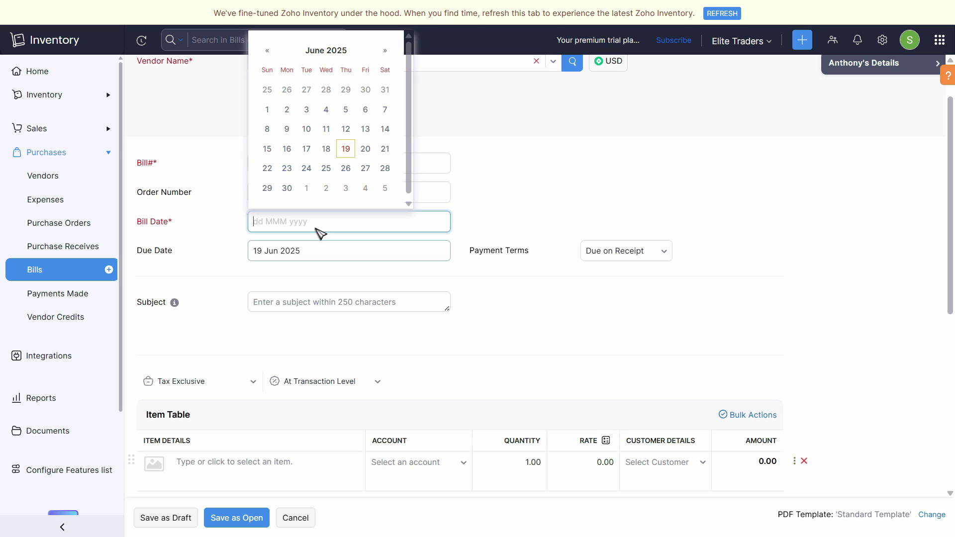
{"action": "left_click", "coordinate": [347, 148]}
{"action": "left_click", "coordinate": [330, 164]}
{"action": "scroll", "coordinate": [315, 209], "scroll_direction": "down", "scroll_amount": 7}
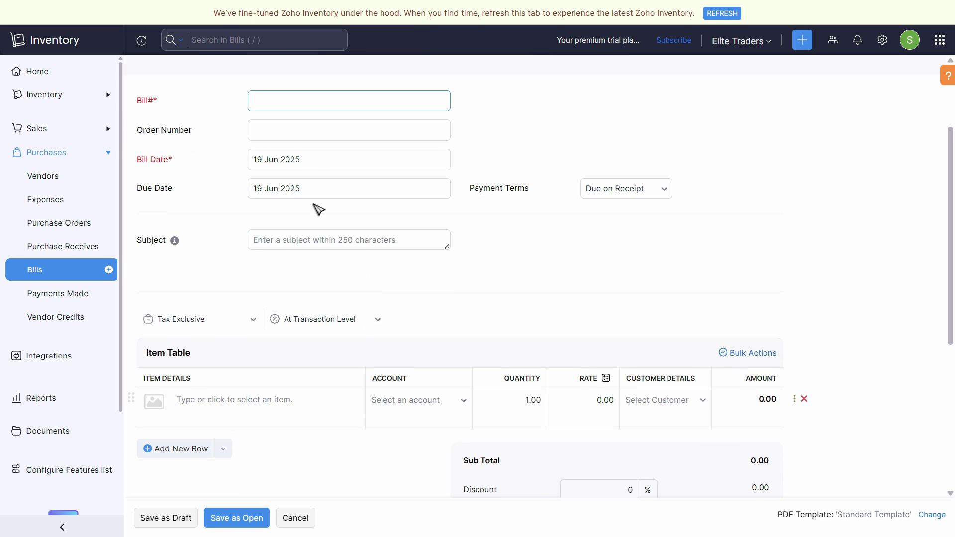
{"action": "key", "text": "Tab"}
{"action": "left_click", "coordinate": [320, 126]}
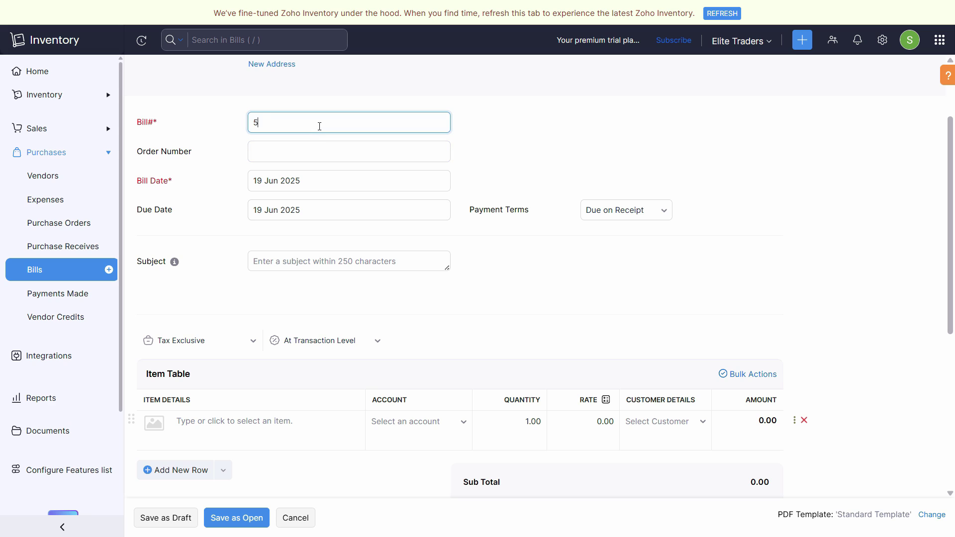
{"action": "key", "text": "Tab"}
- Add T-Shirts-Black/XL to the bill with a quantity of 100 and save the bill as open
{"action": "scroll", "coordinate": [279, 280], "scroll_direction": "down", "scroll_amount": 3}
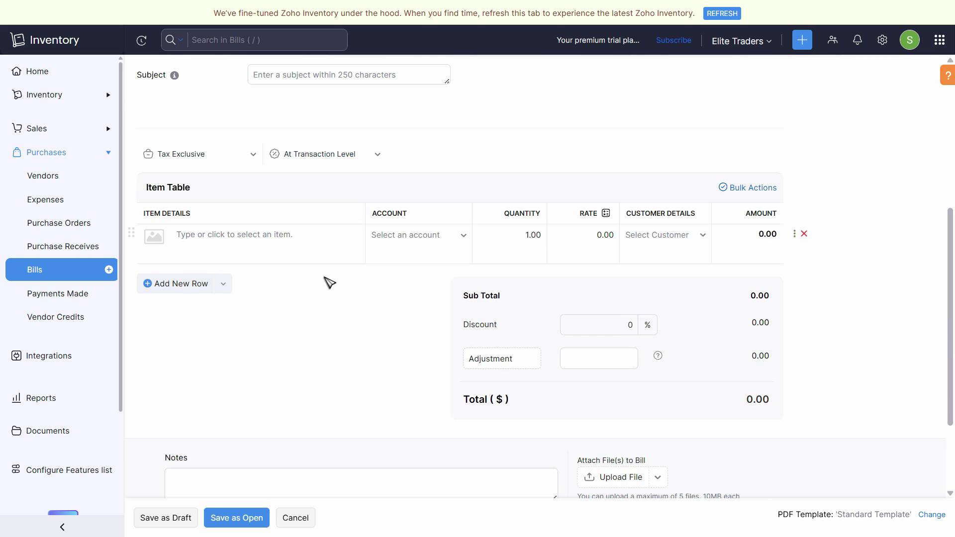
{"action": "left_click", "coordinate": [252, 228]}
{"action": "scroll", "coordinate": [274, 366], "scroll_direction": "down", "scroll_amount": 10}
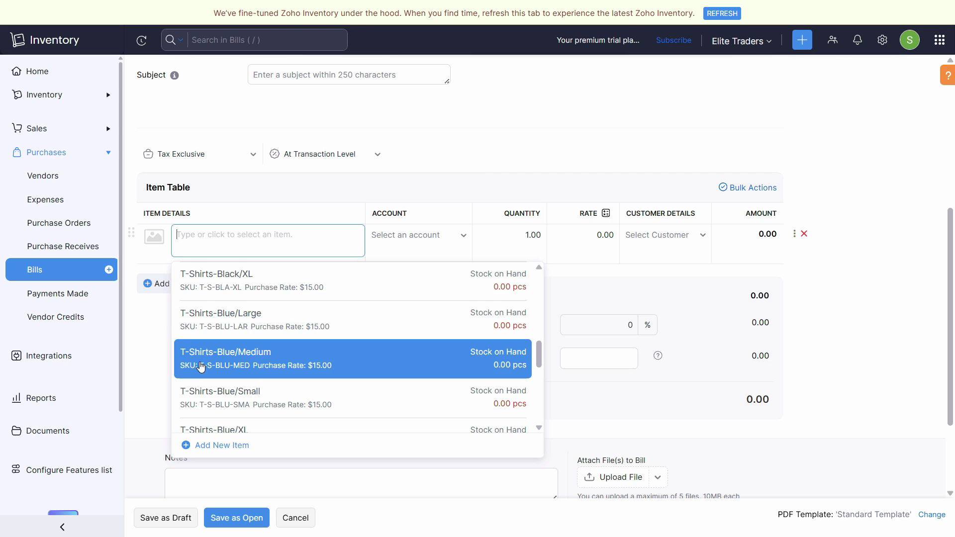
{"action": "left_click", "coordinate": [219, 283]}
{"action": "left_click", "coordinate": [512, 235]}
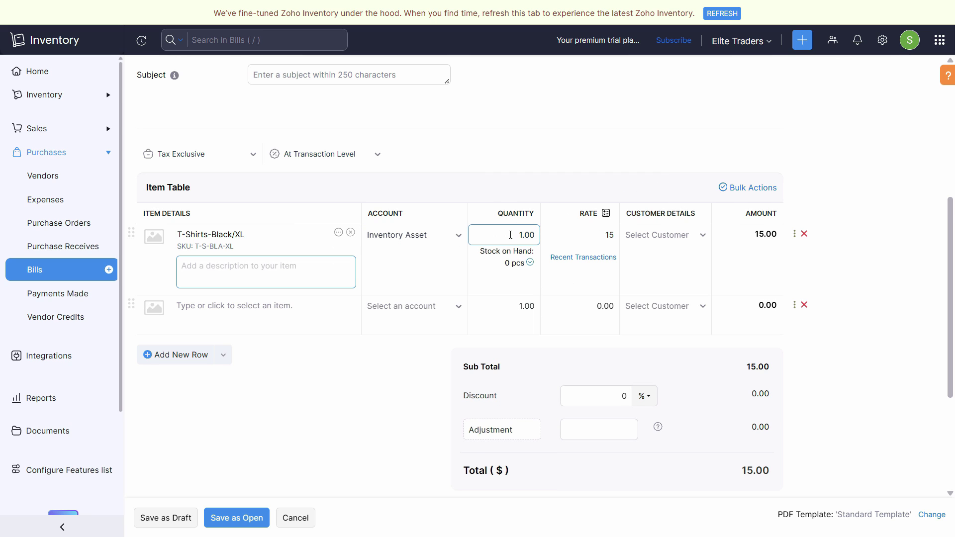
{"action": "type", "text": "100"}
{"action": "left_click", "coordinate": [554, 290]}
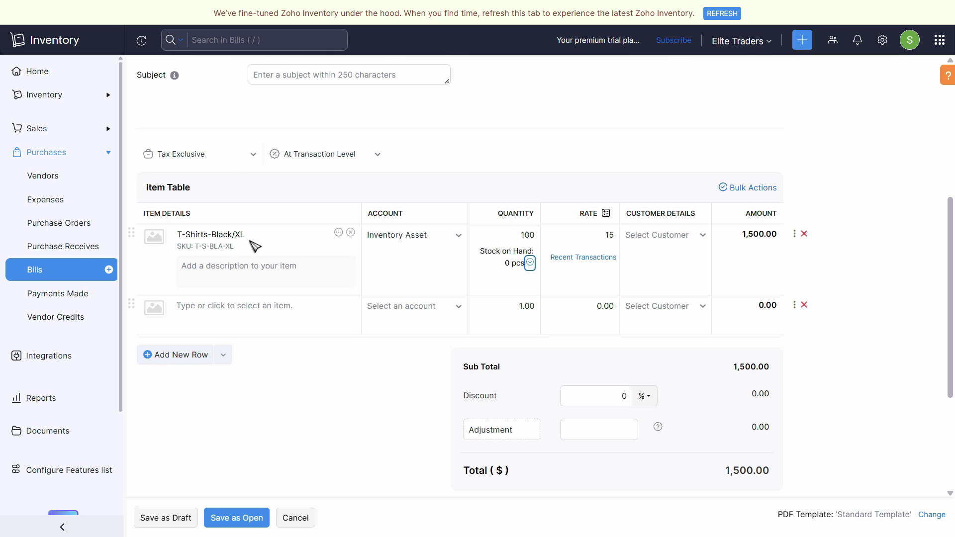
{"action": "left_click", "coordinate": [239, 519]}
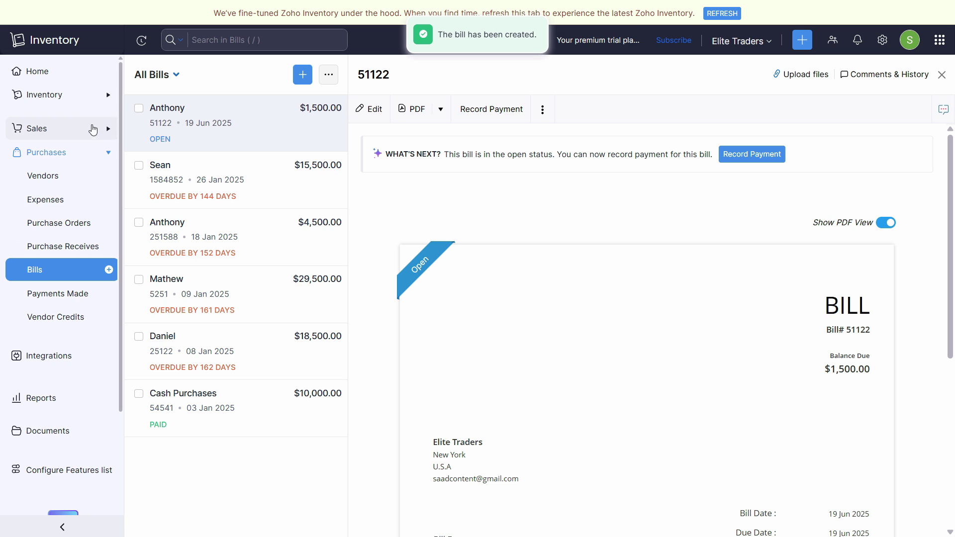
- Check the stock on hand of the T-Shirts item group and its individual variants
{"action": "left_click", "coordinate": [67, 96]}
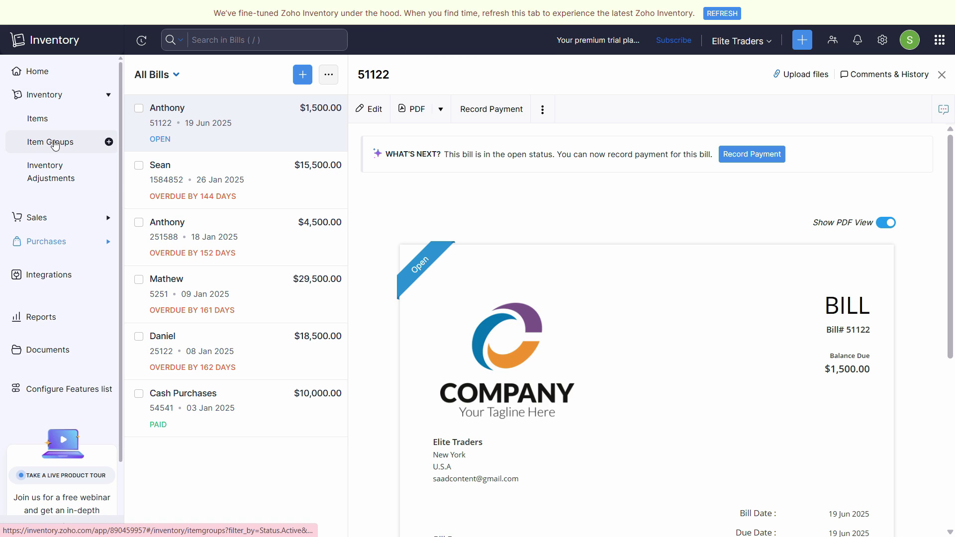
{"action": "left_click", "coordinate": [55, 143]}
{"action": "left_click", "coordinate": [264, 142]}
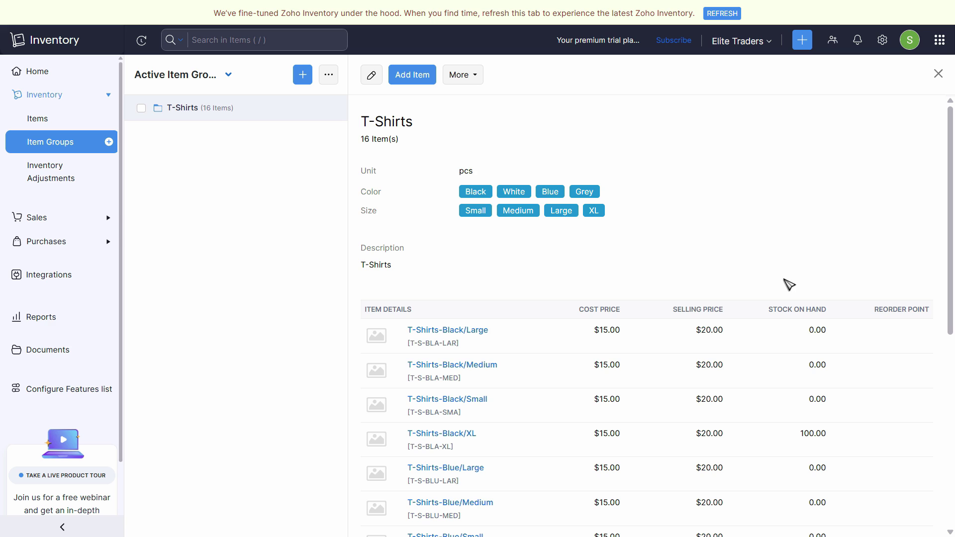
{"action": "left_click", "coordinate": [59, 143]}
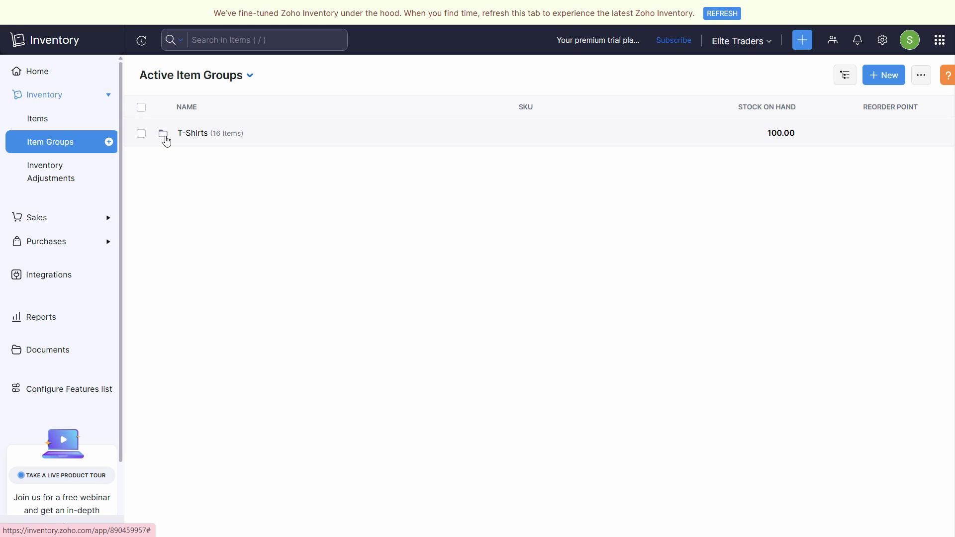
{"action": "left_click", "coordinate": [165, 137]}
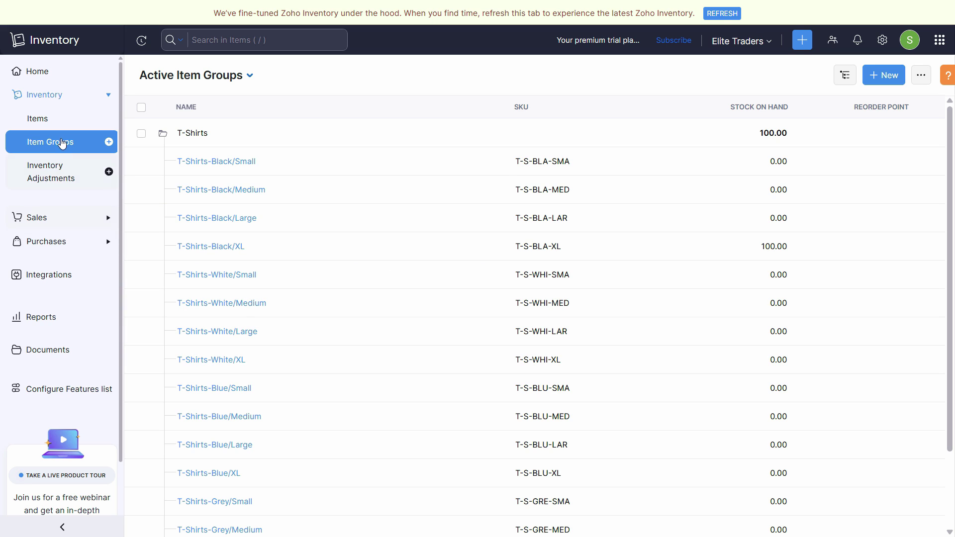
- Start a new sales invoice and choose an existing customer for it
{"action": "left_click", "coordinate": [57, 226]}
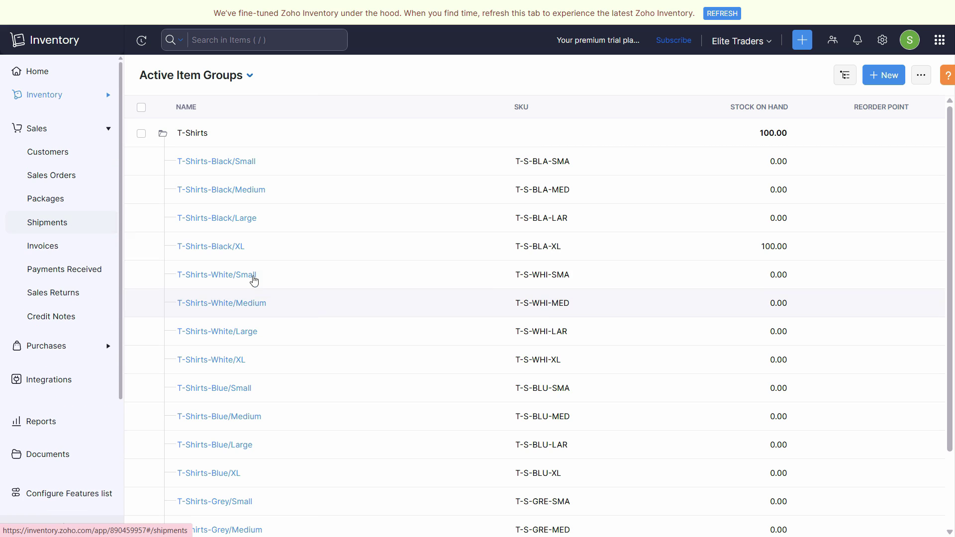
{"action": "left_click", "coordinate": [58, 249]}
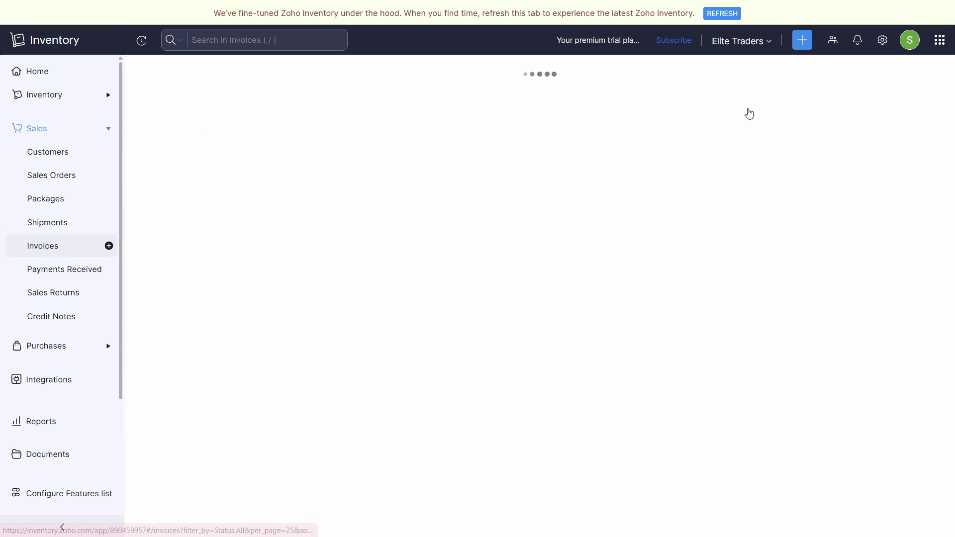
{"action": "left_click", "coordinate": [865, 74]}
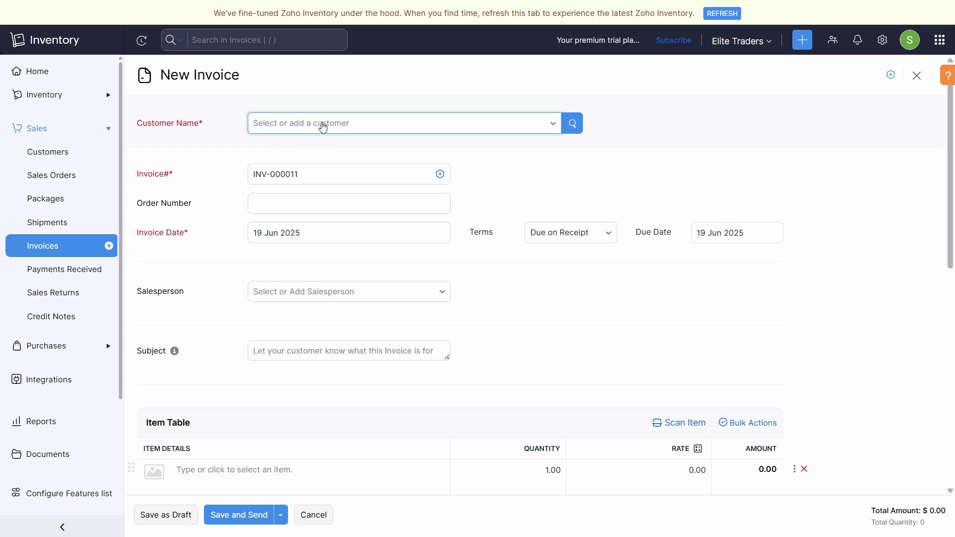
{"action": "left_click", "coordinate": [320, 124]}
{"action": "left_click", "coordinate": [335, 290]}
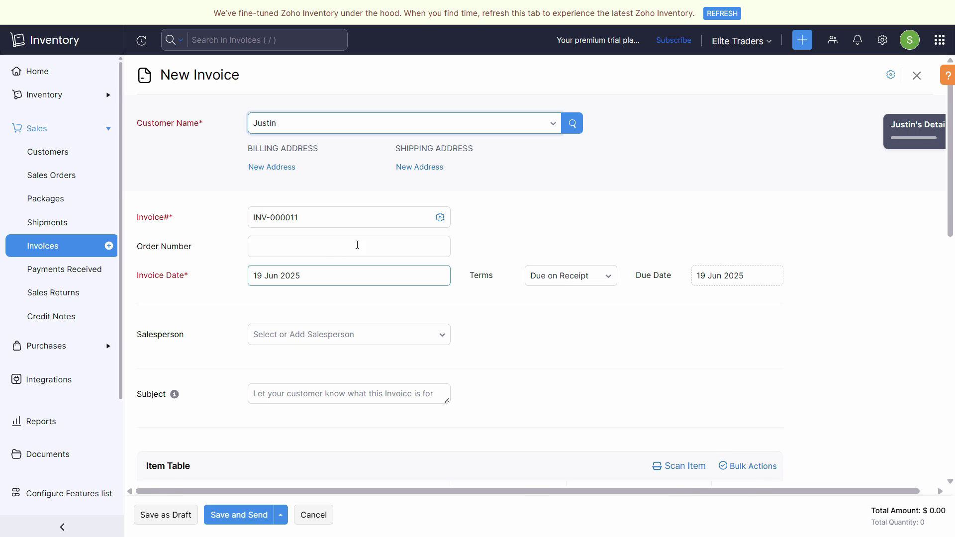
- Add T-Shirts-Black/XL to the invoice with a quantity of 2 and save the invoice for sending
{"action": "scroll", "coordinate": [369, 350], "scroll_direction": "down", "scroll_amount": 2}
{"action": "scroll", "coordinate": [369, 350], "scroll_direction": "down", "scroll_amount": 3}
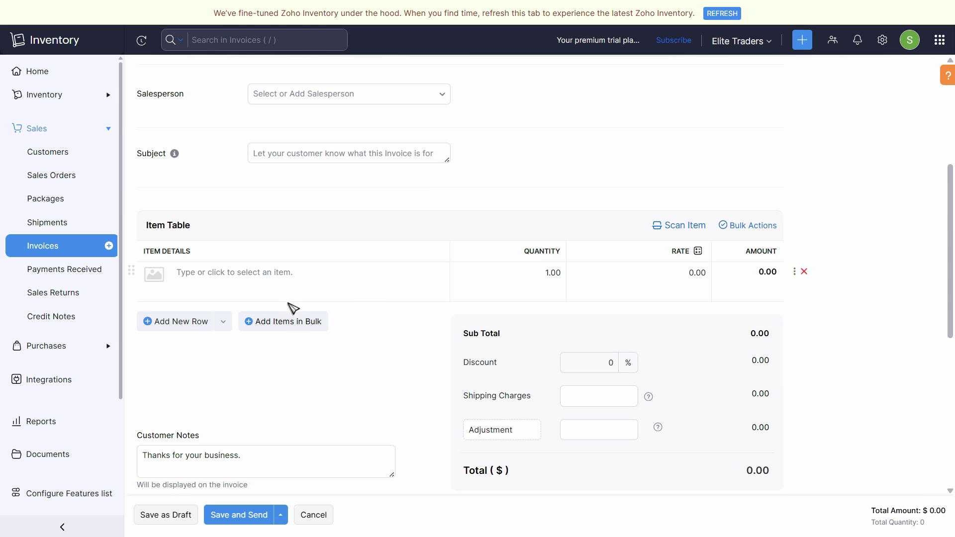
{"action": "left_click", "coordinate": [294, 299]}
{"action": "scroll", "coordinate": [341, 405], "scroll_direction": "down", "scroll_amount": 2}
{"action": "scroll", "coordinate": [344, 408], "scroll_direction": "down", "scroll_amount": 3}
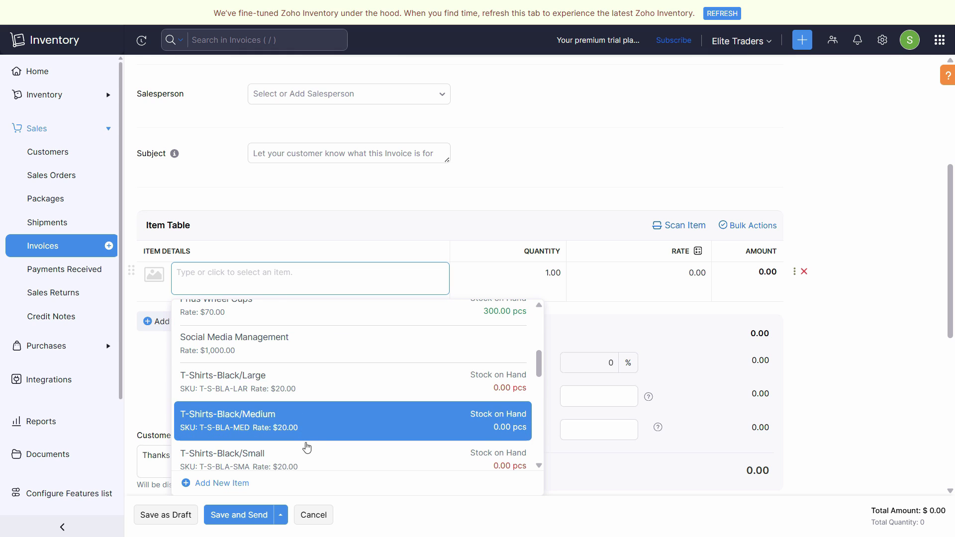
{"action": "scroll", "coordinate": [305, 444], "scroll_direction": "down", "scroll_amount": 2}
{"action": "left_click", "coordinate": [303, 427]}
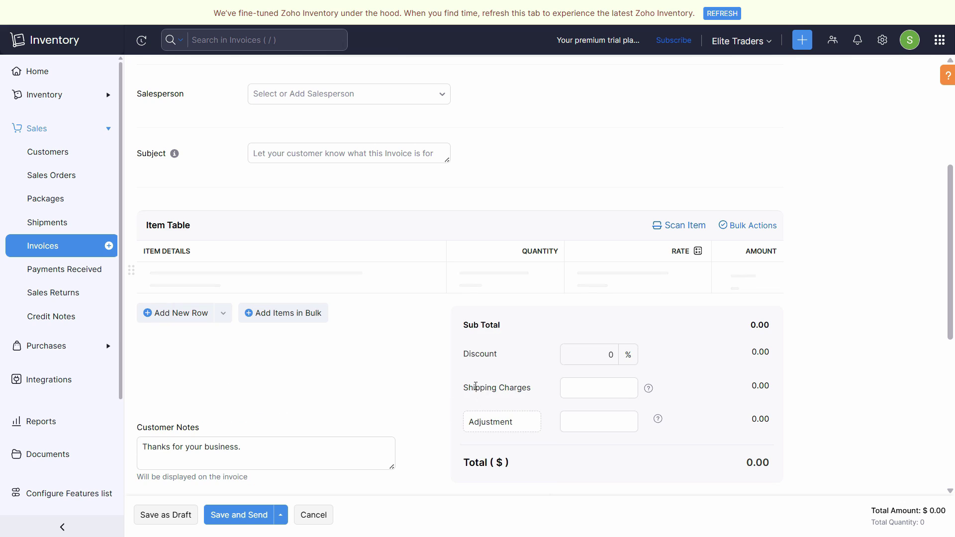
{"action": "left_click", "coordinate": [544, 276]}
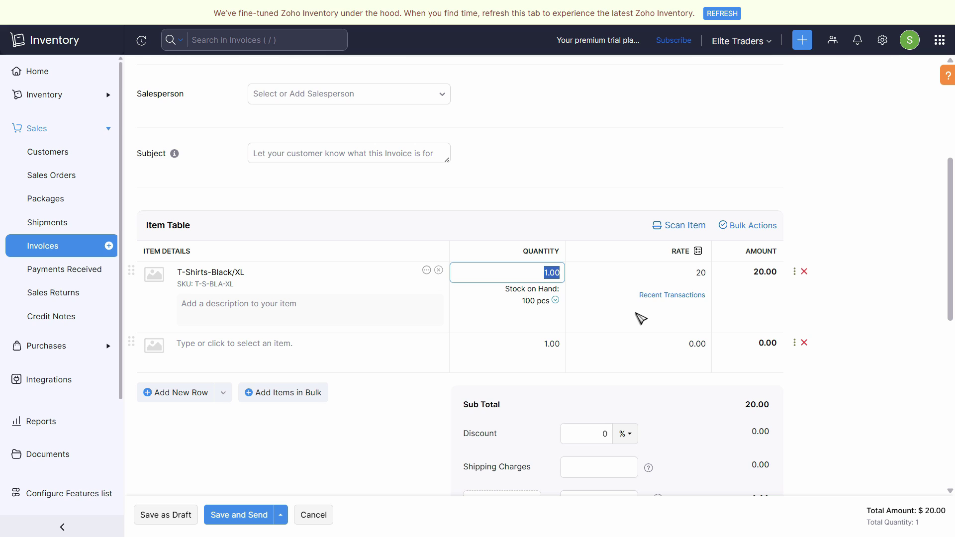
{"action": "type", "text": "2"}
{"action": "key", "text": "Tab"}
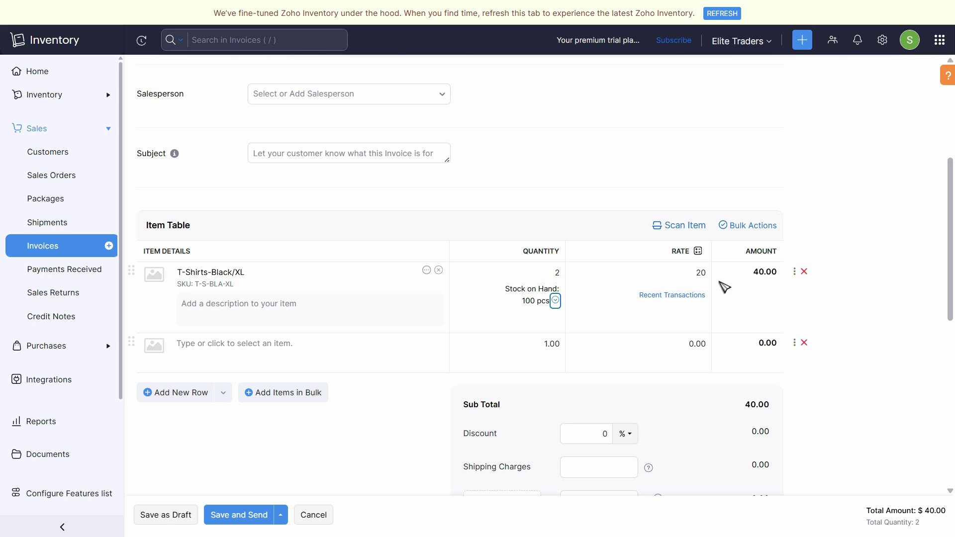
{"action": "scroll", "coordinate": [358, 416], "scroll_direction": "down", "scroll_amount": 3}
{"action": "left_click", "coordinate": [254, 517]}
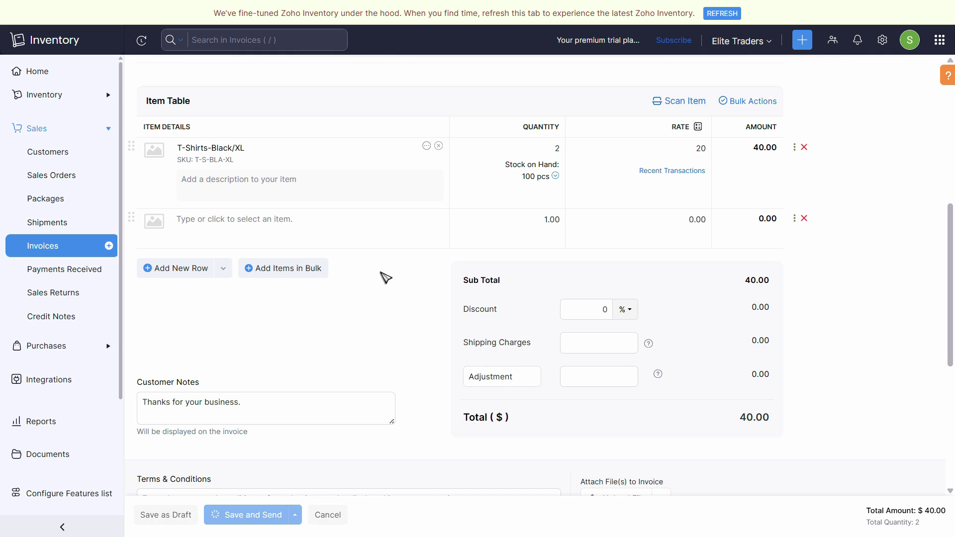
- Select the contact's e-mail address as recipient and try to send the invoice email with the invoice PDF attached
{"action": "left_click", "coordinate": [373, 223]}
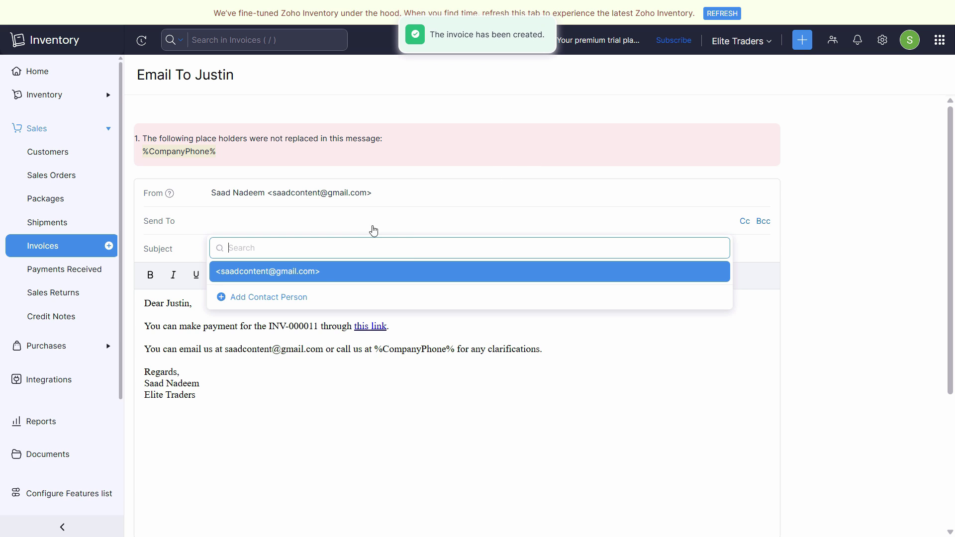
{"action": "left_click", "coordinate": [307, 278]}
{"action": "scroll", "coordinate": [239, 410], "scroll_direction": "down", "scroll_amount": 5}
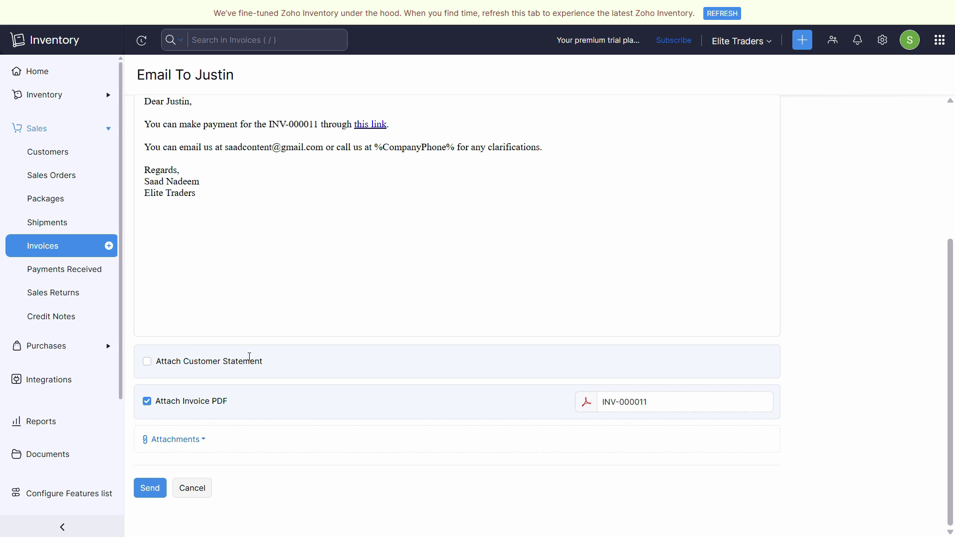
{"action": "left_click", "coordinate": [156, 489]}
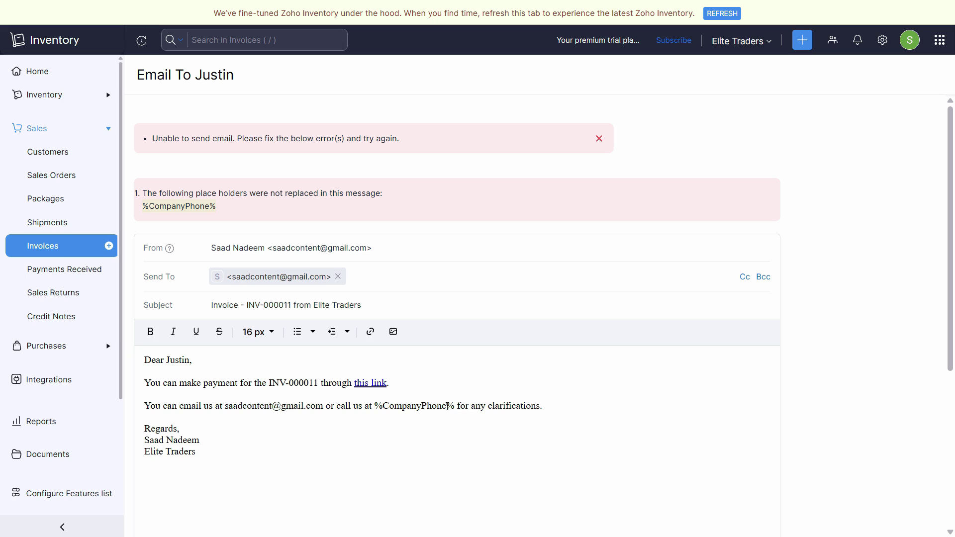
- Remove the unreplaced %CompanyPhone% placeholder from the email body and send the invoice email again
{"action": "left_click_drag", "start_coordinate": [454, 408], "coordinate": [378, 411]}
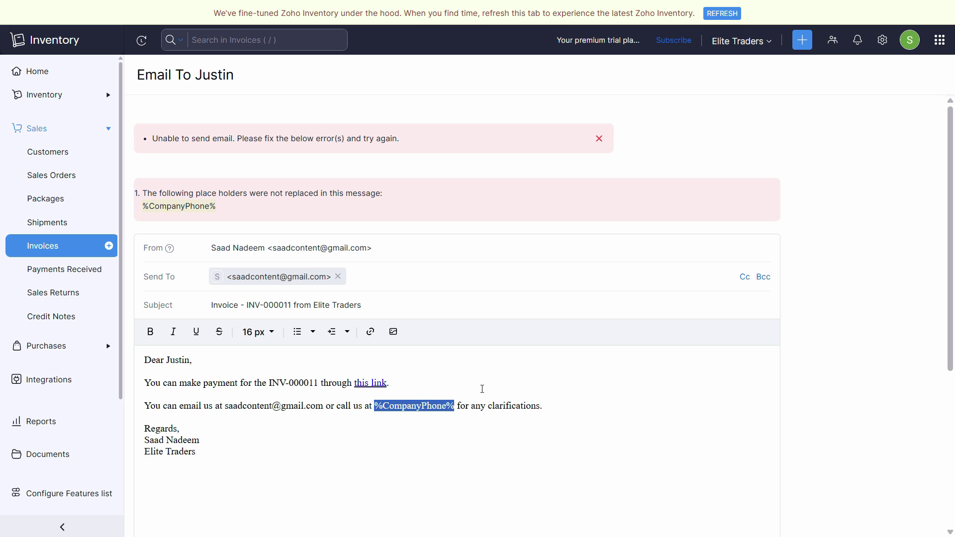
{"action": "key", "text": "Num_Lock"}
{"action": "left_click", "coordinate": [389, 406]}
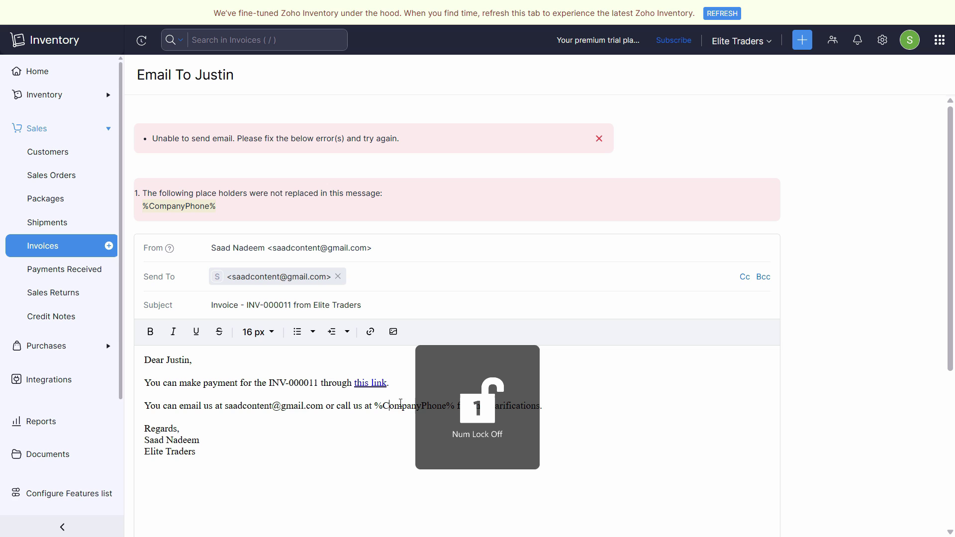
{"action": "left_click_drag", "start_coordinate": [451, 408], "coordinate": [373, 408]}
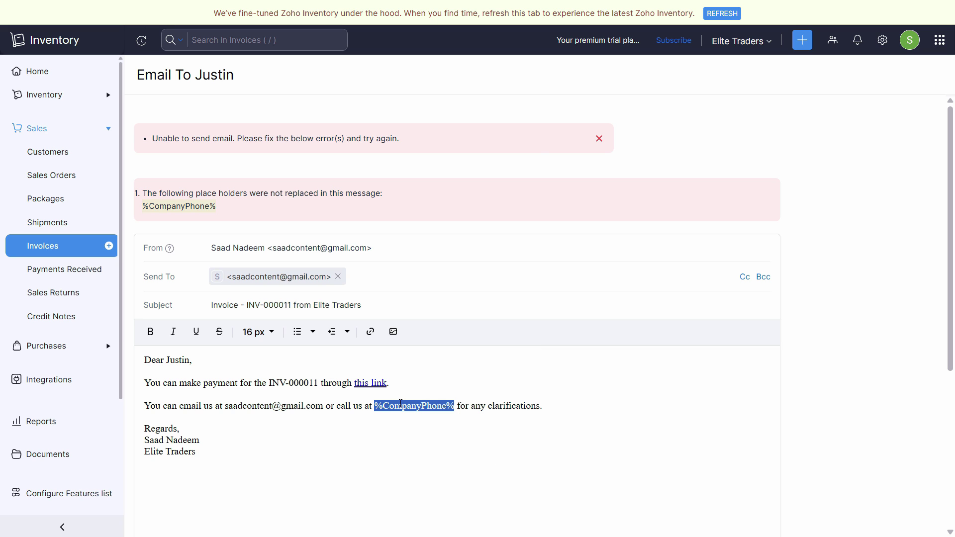
{"action": "key", "text": "BackSpace"}
{"action": "scroll", "coordinate": [374, 408], "scroll_direction": "down", "scroll_amount": 5}
{"action": "left_click", "coordinate": [156, 488]}
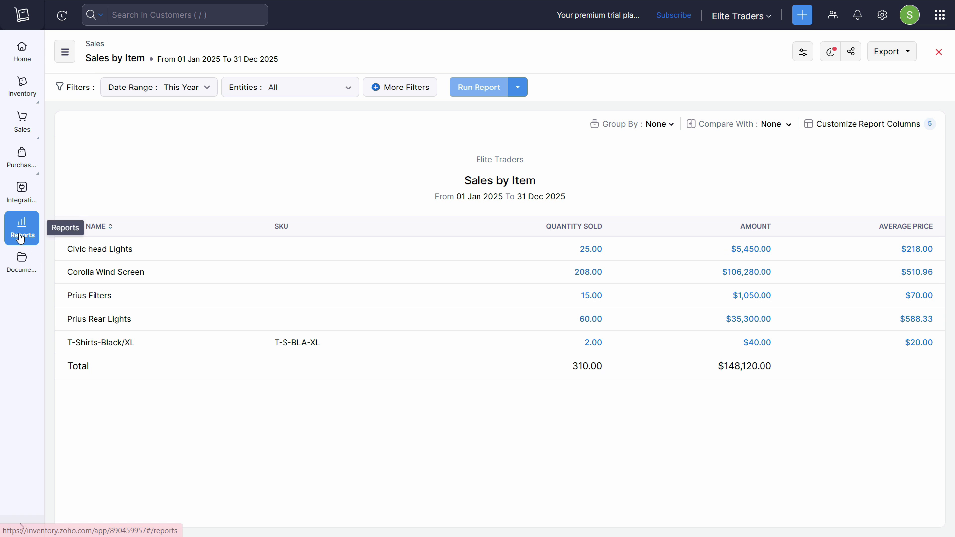
- Open the Inventory Summary report from the Reports Center and run it with the as-of date set to This Year
{"action": "left_click", "coordinate": [21, 228]}
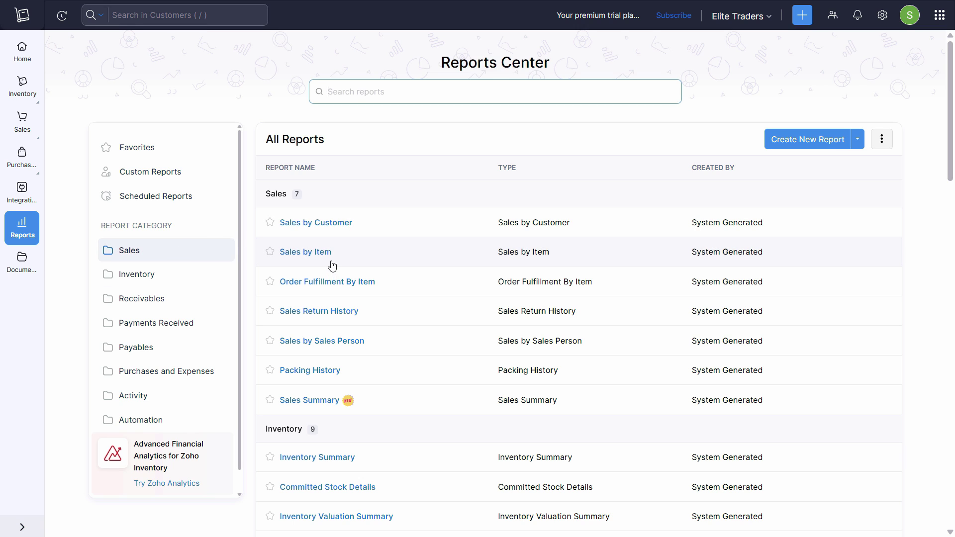
{"action": "left_click", "coordinate": [354, 459]}
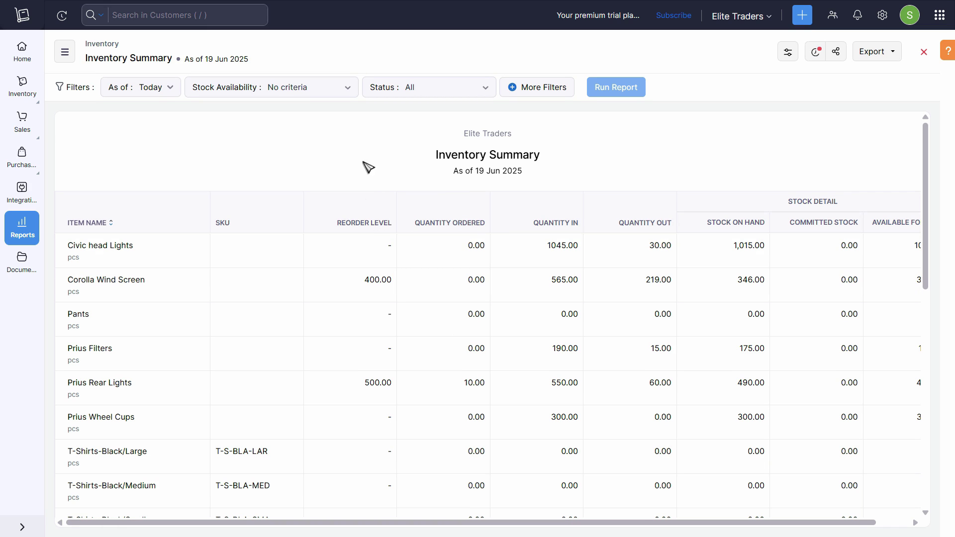
{"action": "left_click", "coordinate": [145, 90]}
{"action": "left_click", "coordinate": [216, 207]}
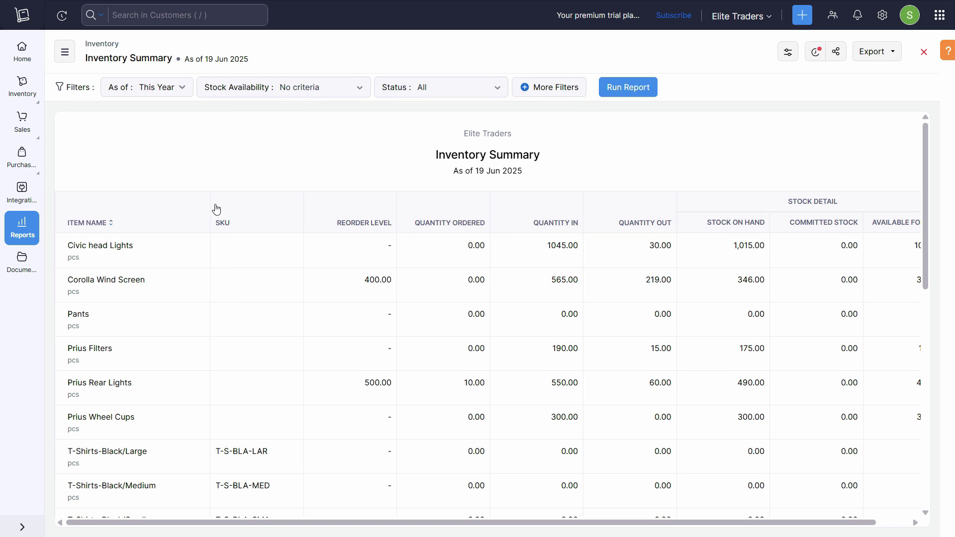
{"action": "left_click", "coordinate": [627, 90]}
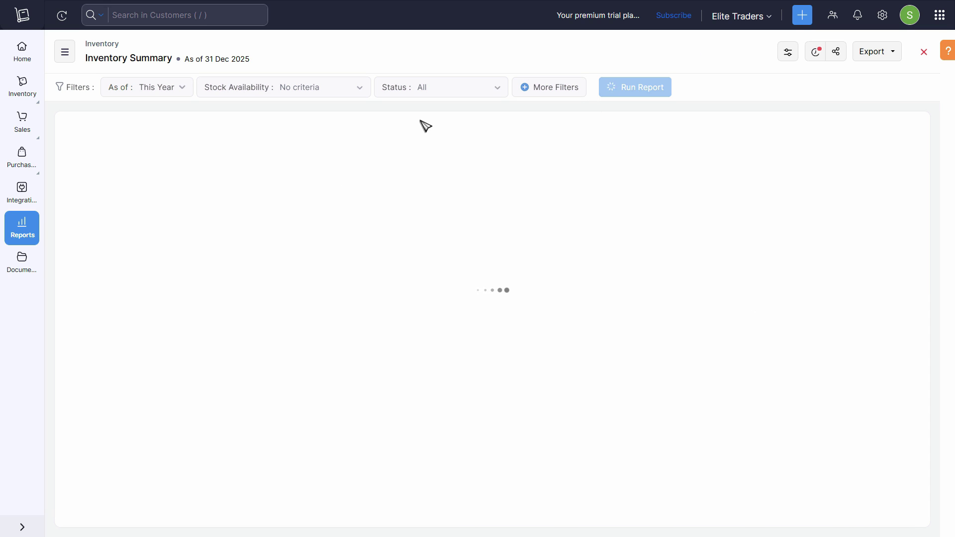
- Examine the quantity in, quantity out and stock on hand of each item and T-Shirts variant in the Inventory Summary report
{"action": "scroll", "coordinate": [445, 294], "scroll_direction": "down", "scroll_amount": 5}
{"action": "scroll", "coordinate": [528, 281], "scroll_direction": "up", "scroll_amount": 10}
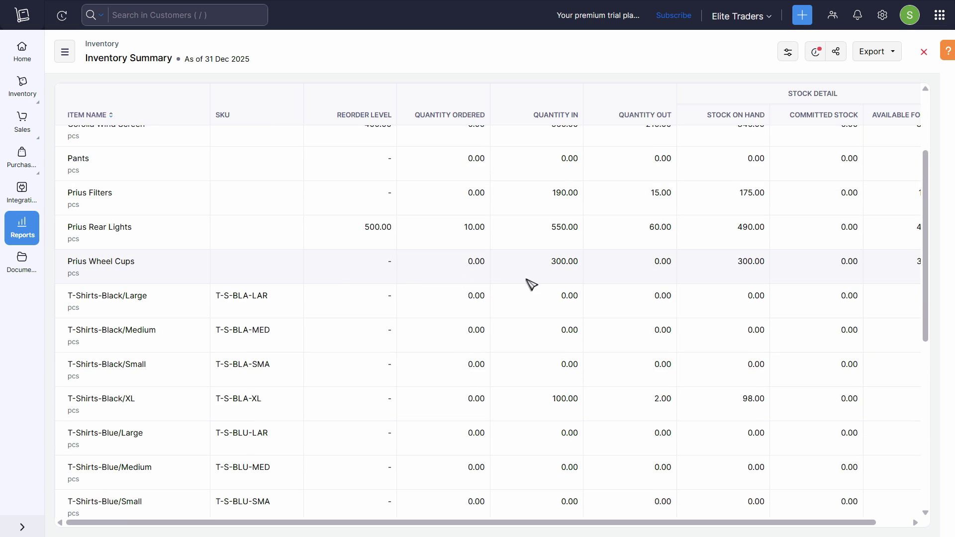
{"action": "scroll", "coordinate": [635, 277], "scroll_direction": "down", "scroll_amount": 3}
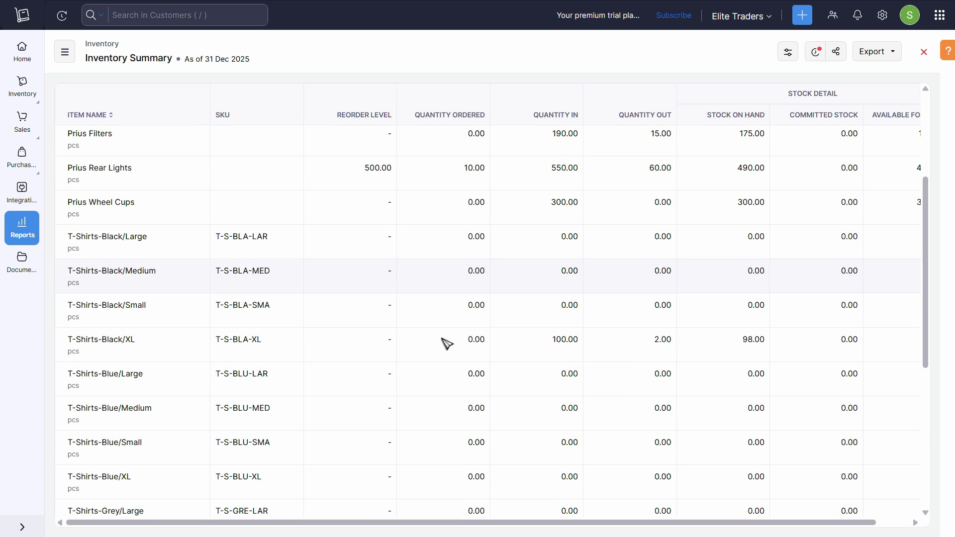
{"action": "scroll", "coordinate": [503, 335], "scroll_direction": "down", "scroll_amount": 2}
{"action": "scroll", "coordinate": [688, 278], "scroll_direction": "up", "scroll_amount": 5}
{"action": "scroll", "coordinate": [712, 280], "scroll_direction": "up", "scroll_amount": 2}
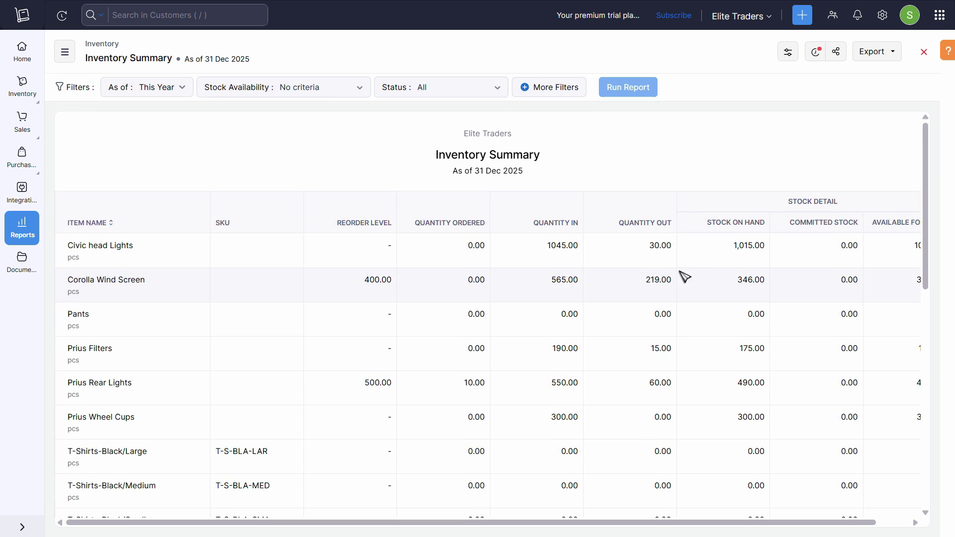
{"action": "scroll", "coordinate": [793, 365], "scroll_direction": "down", "scroll_amount": 10}
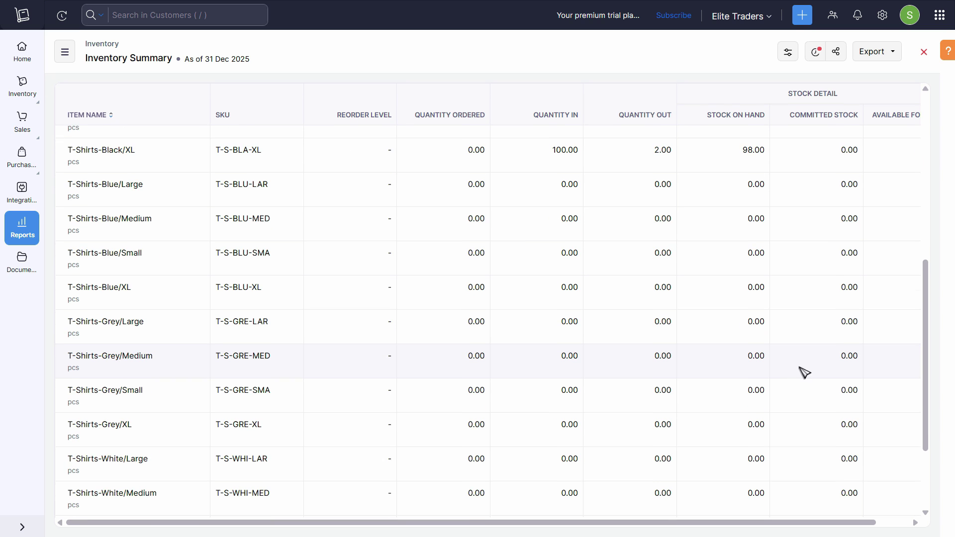
{"action": "scroll", "coordinate": [888, 248], "scroll_direction": "up", "scroll_amount": 12}
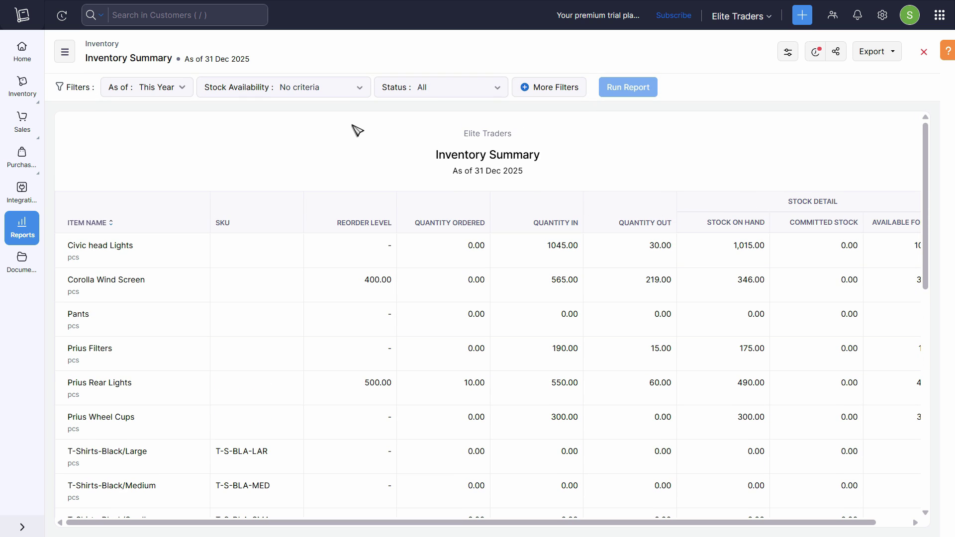
{"action": "scroll", "coordinate": [801, 320], "scroll_direction": "down", "scroll_amount": 10}
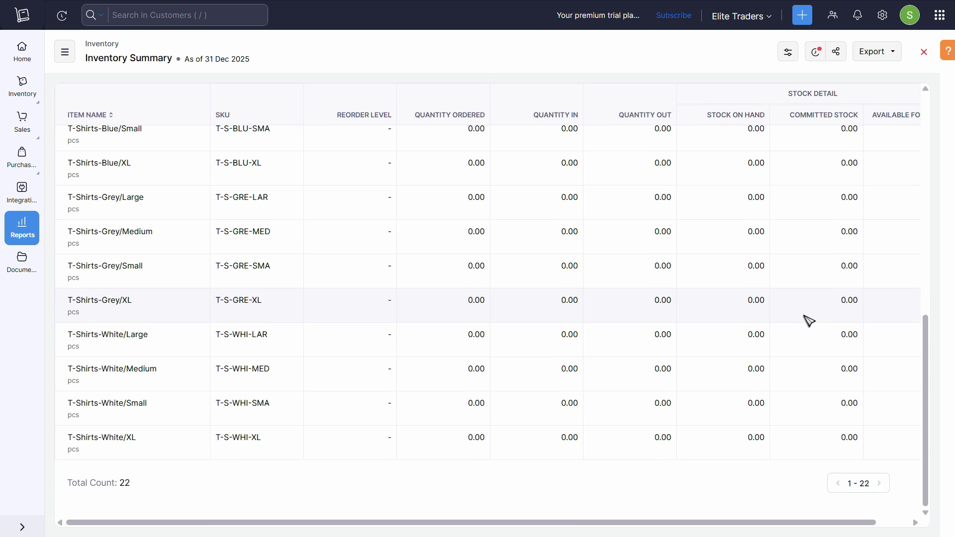
{"action": "scroll", "coordinate": [806, 319], "scroll_direction": "up", "scroll_amount": 10}
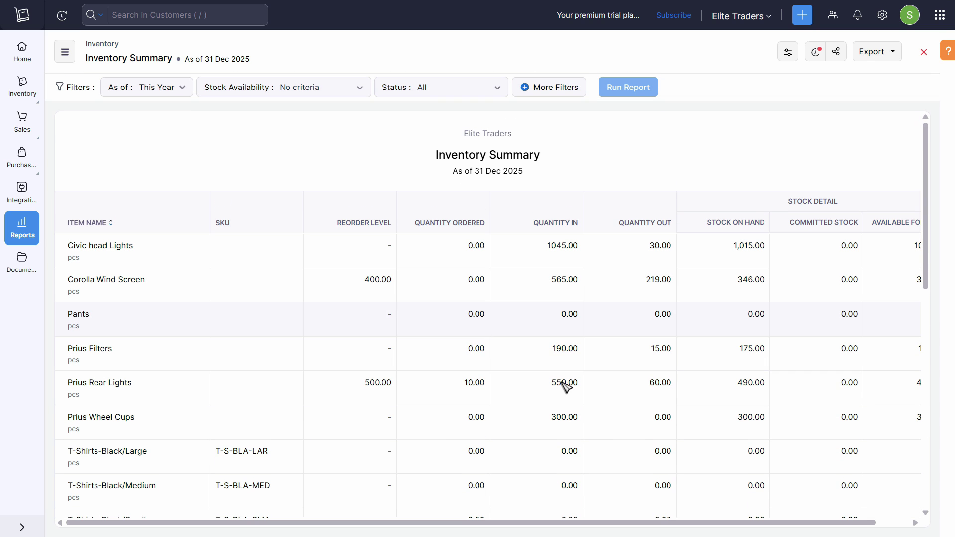